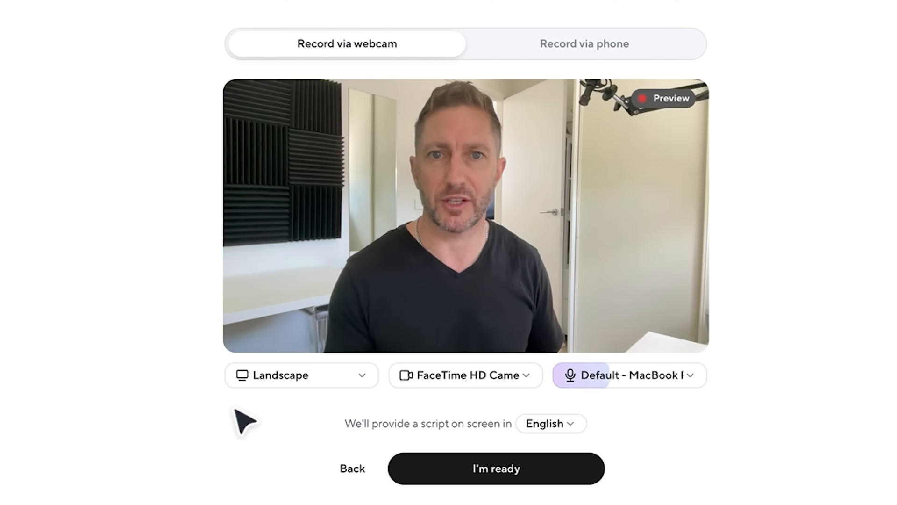
Record landscape avatar footage via webcam with the English on-screen script, and finish the recording
left_click(444, 471)
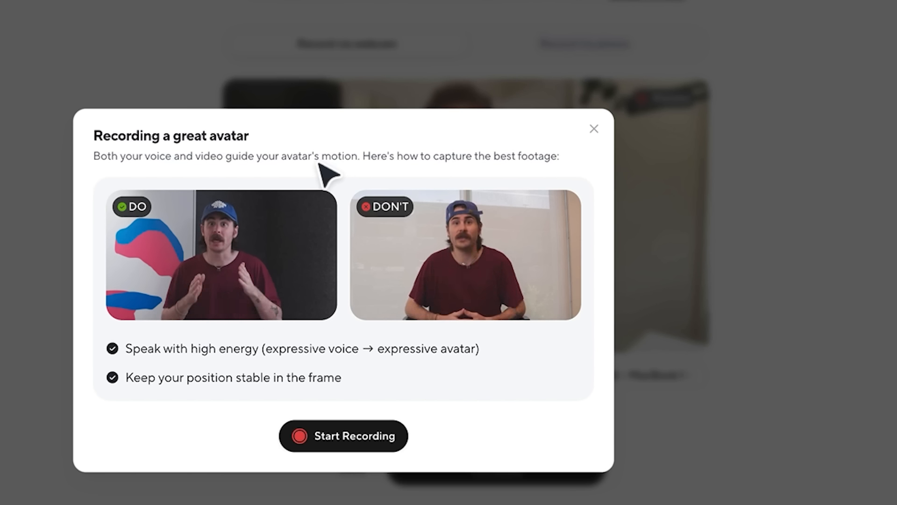
left_click(332, 436)
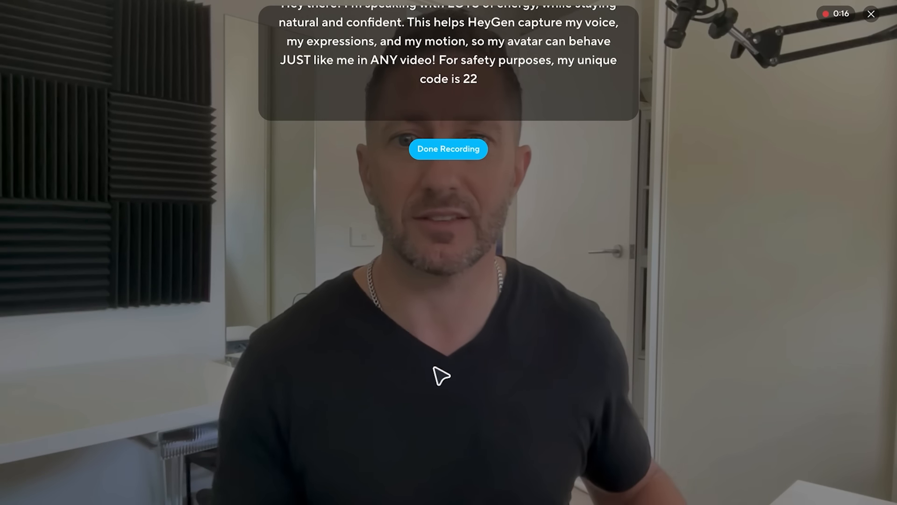
left_click(450, 152)
Review the recorded footage and the avatar's name, and submit it to create the avatar
left_click(402, 316)
left_click(351, 312)
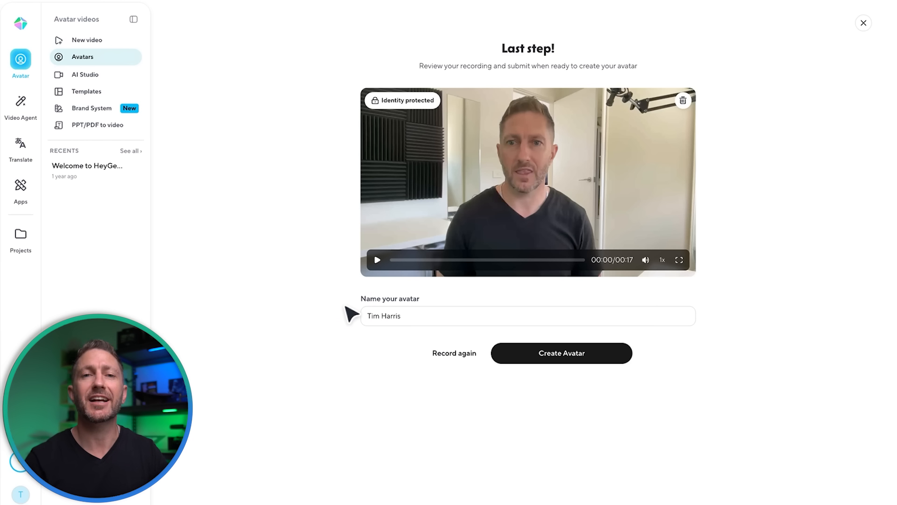
left_click(550, 356)
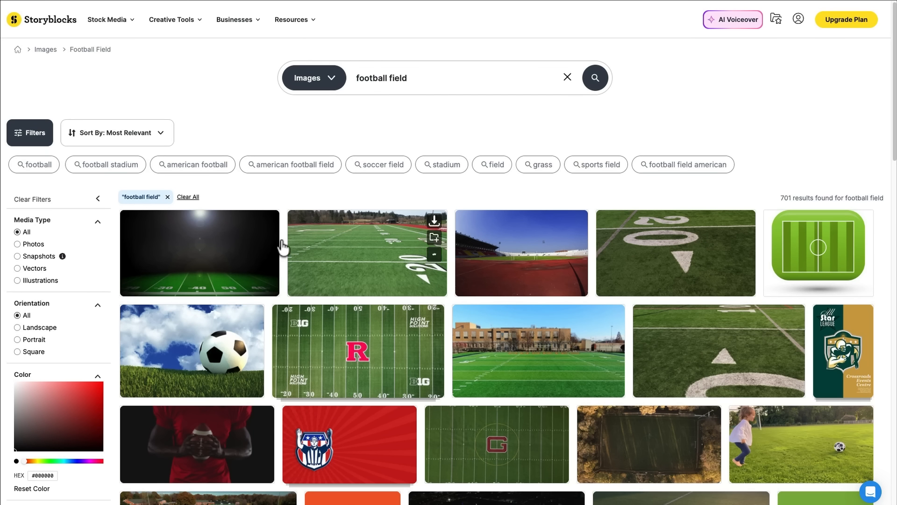
Switch to Storyblocks and browse the football field image results and the stock media homepage
scroll(390, 370, "down", 1)
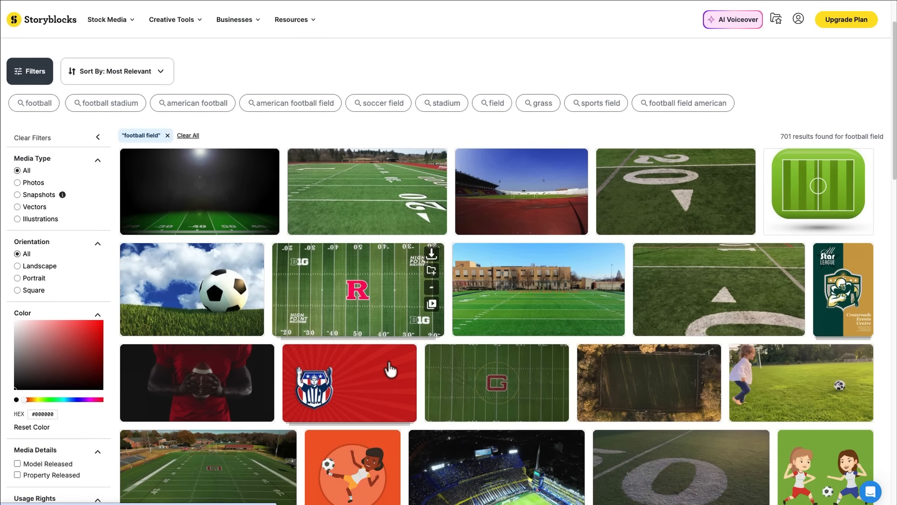
scroll(390, 369, "down", 2)
scroll(365, 246, "up", 3)
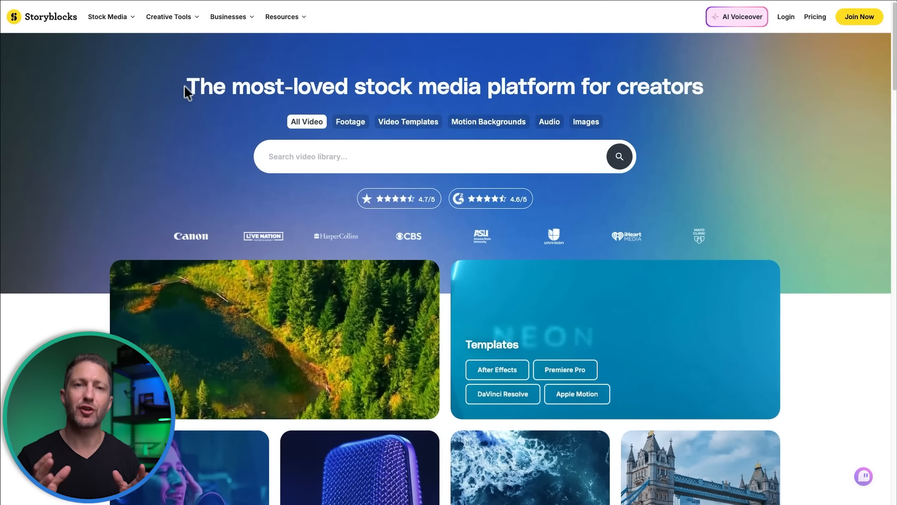
left_click_drag(187, 87, 746, 83)
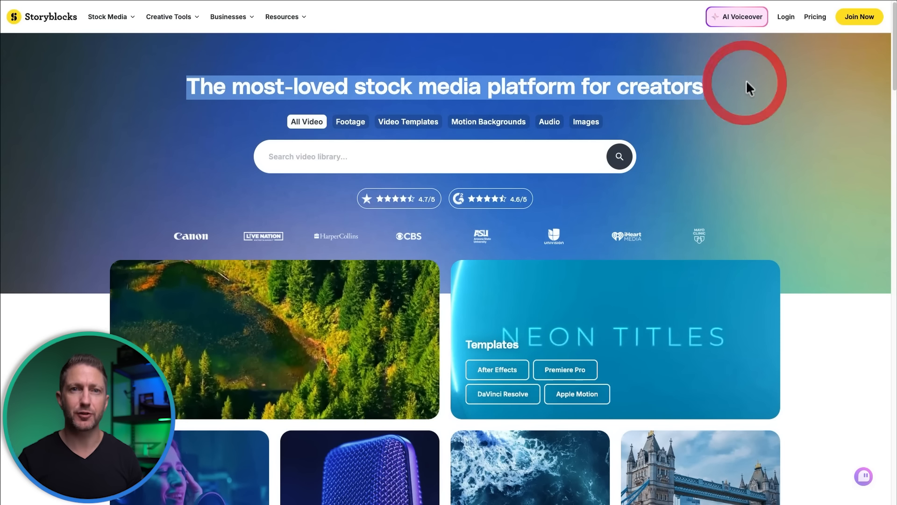
left_click(743, 84)
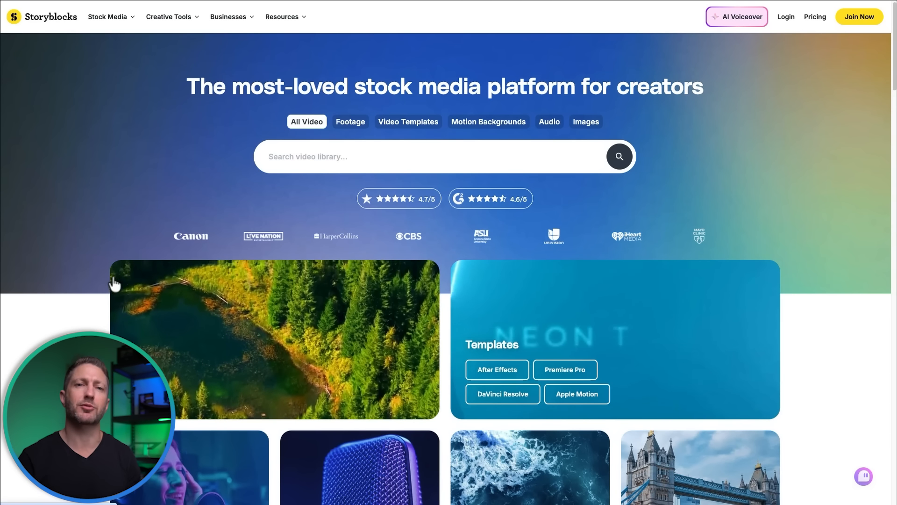
scroll(105, 281, "down", 3)
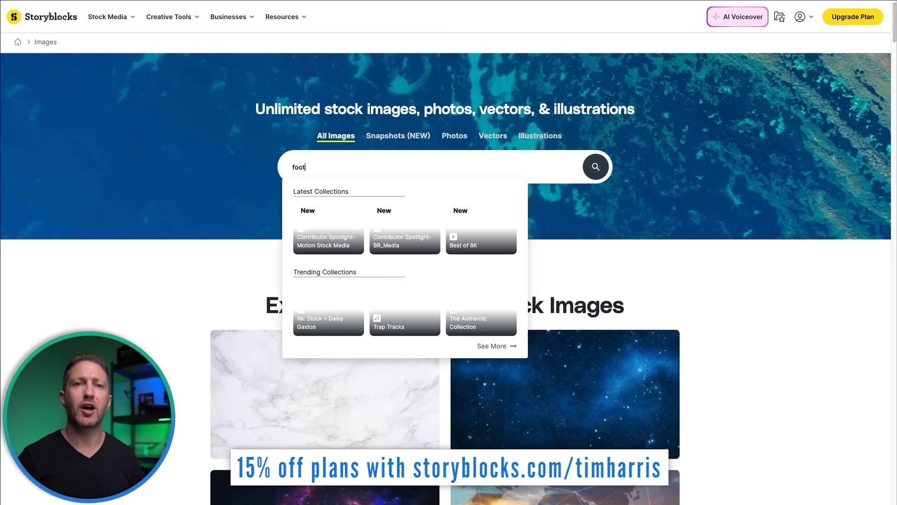
Search the stock images for football and preview the Retro Reveries track among the happy electronic music
left_click(593, 164)
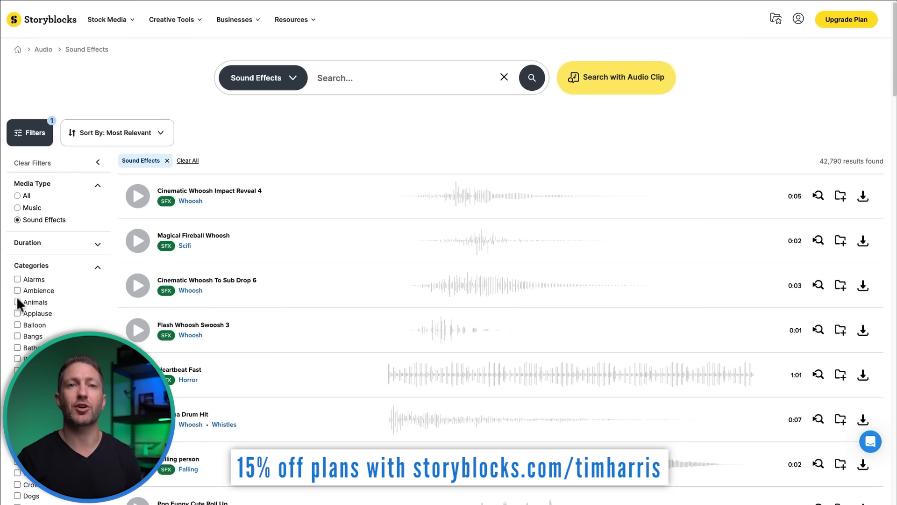
left_click(18, 302)
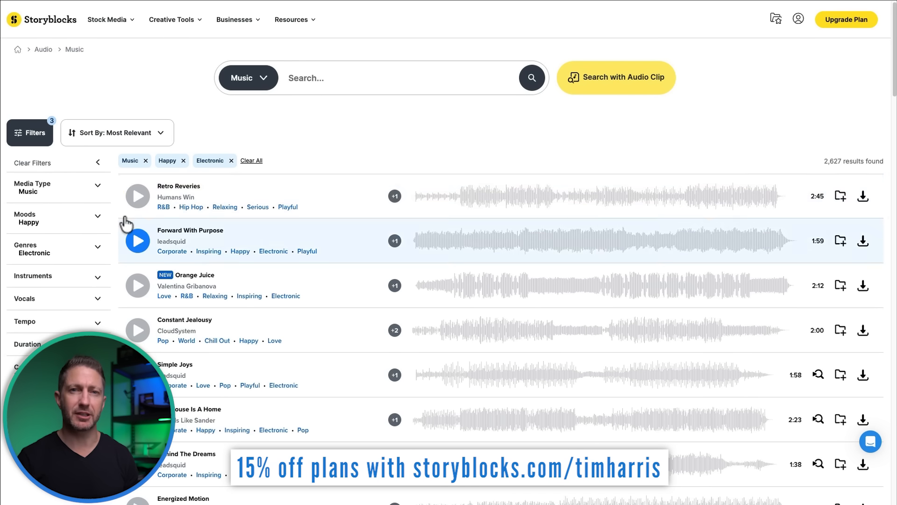
left_click(138, 196)
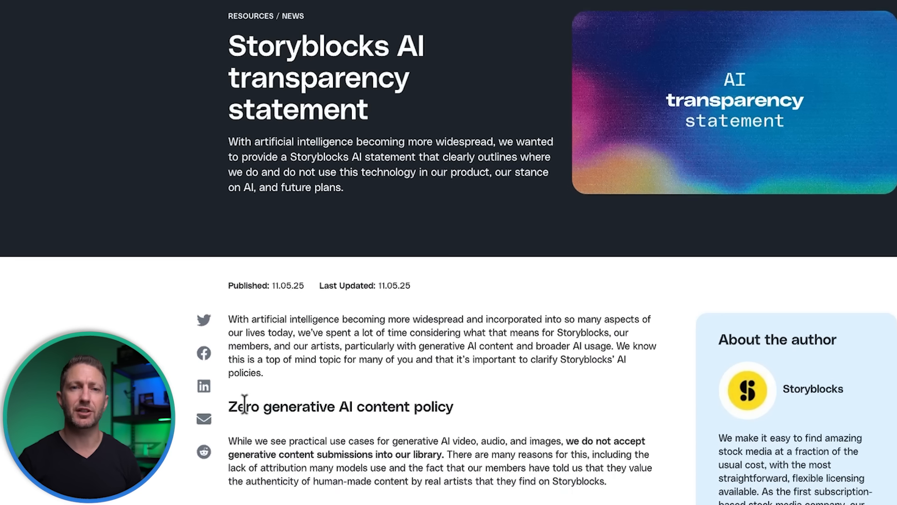
left_click_drag(276, 392, 594, 393)
left_click(544, 425)
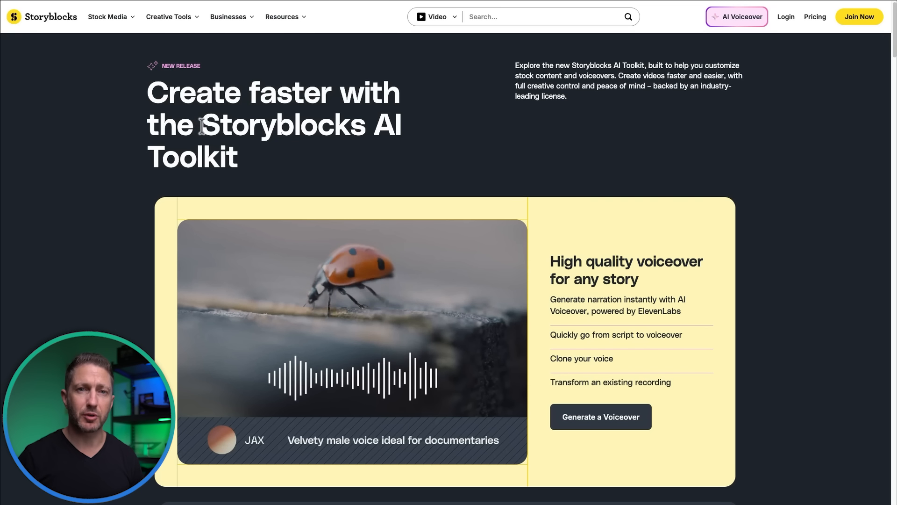
Generate a text-to-speech voiceover of "You can use AI Voiceover, powered by ElevenLabs, to generate narration fast," at 1.20x tempo
left_click_drag(205, 125, 242, 160)
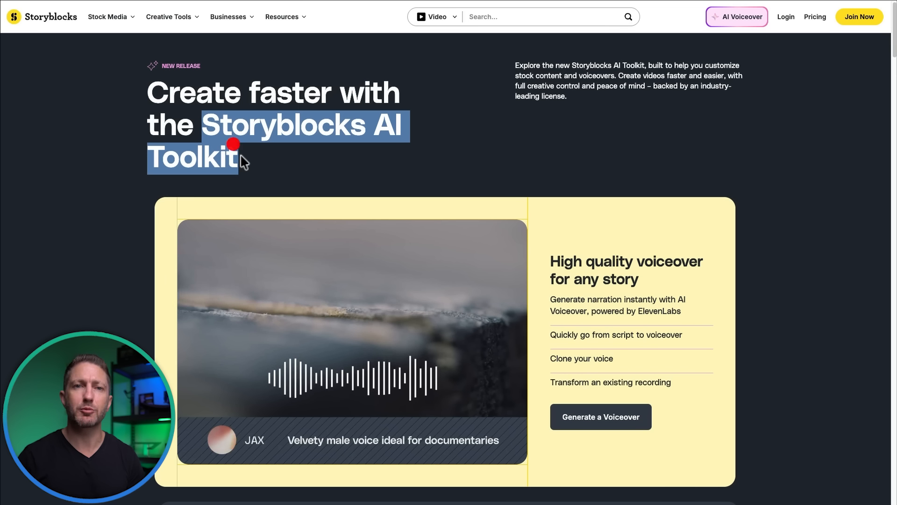
left_click(248, 157)
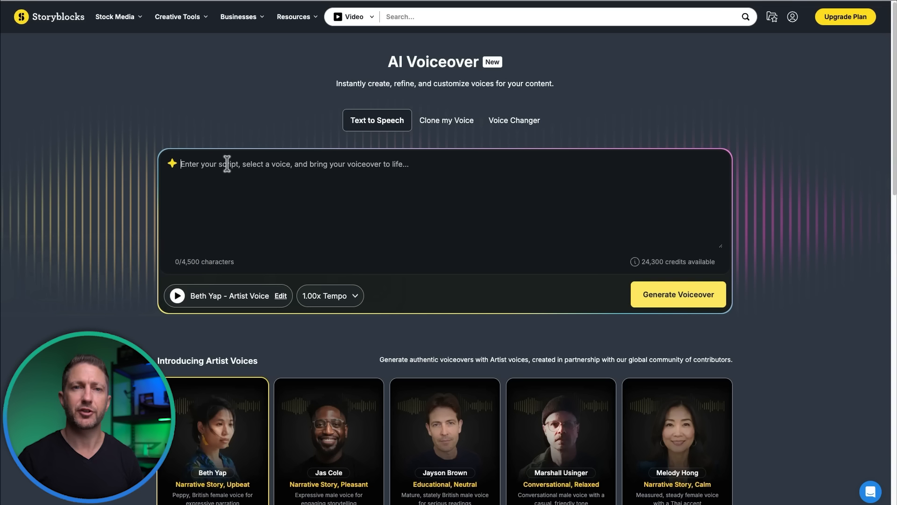
type("You can use AI Voiceover, powered by ElevenLabs, to generate narration fast,")
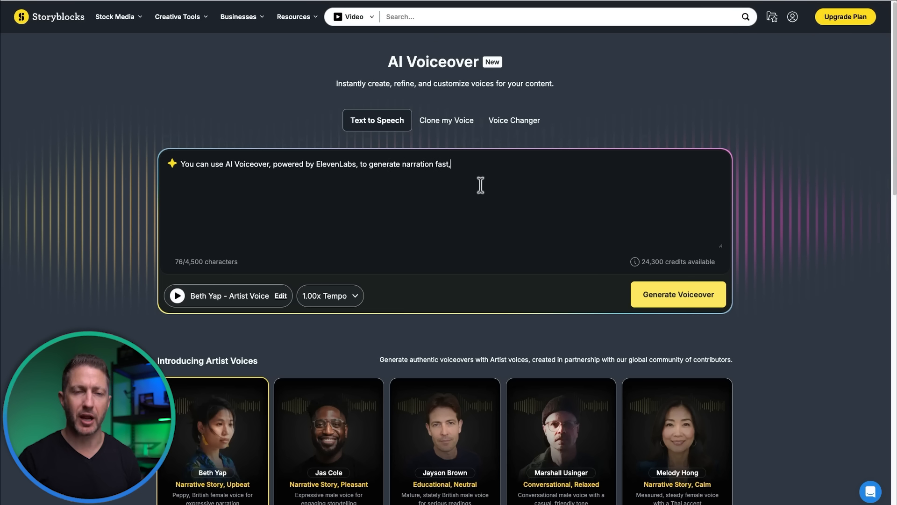
left_click(516, 199)
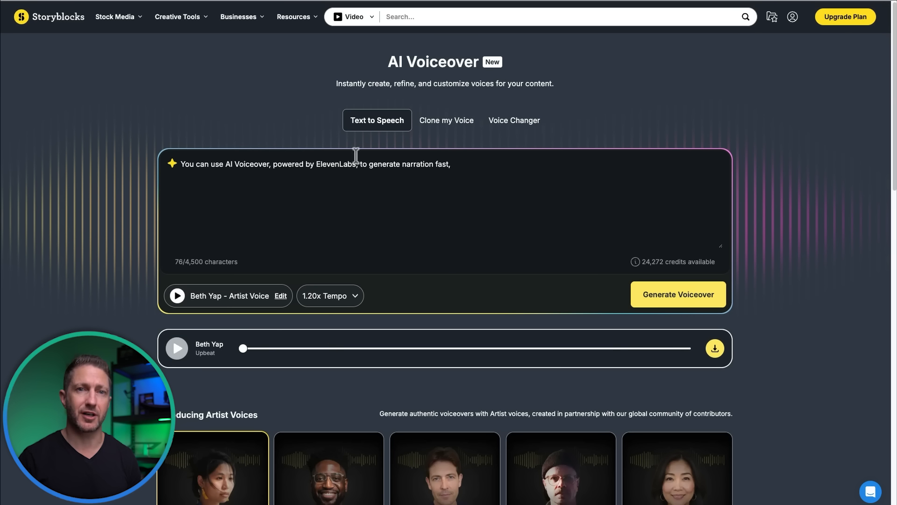
Look at the AI Voiceover options for uploading a recording to clone a voice and for changing a voice
left_click(445, 122)
left_click(446, 257)
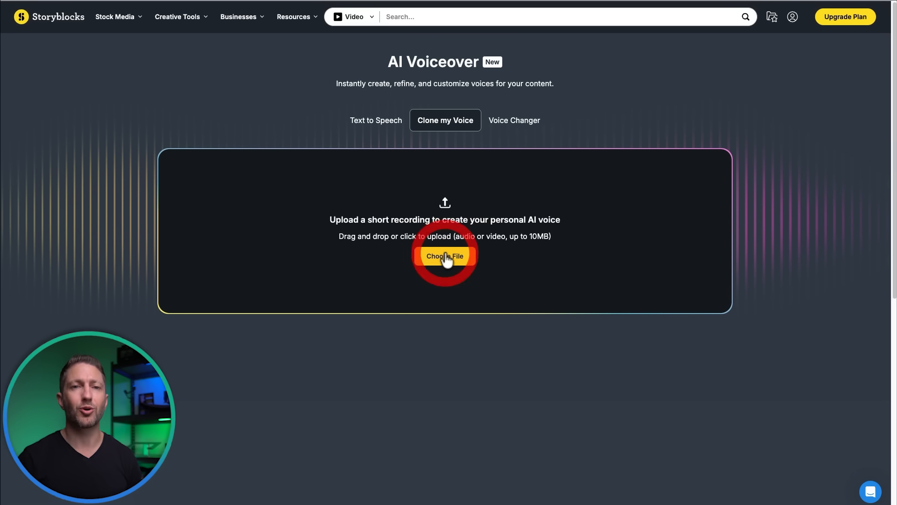
left_click(516, 121)
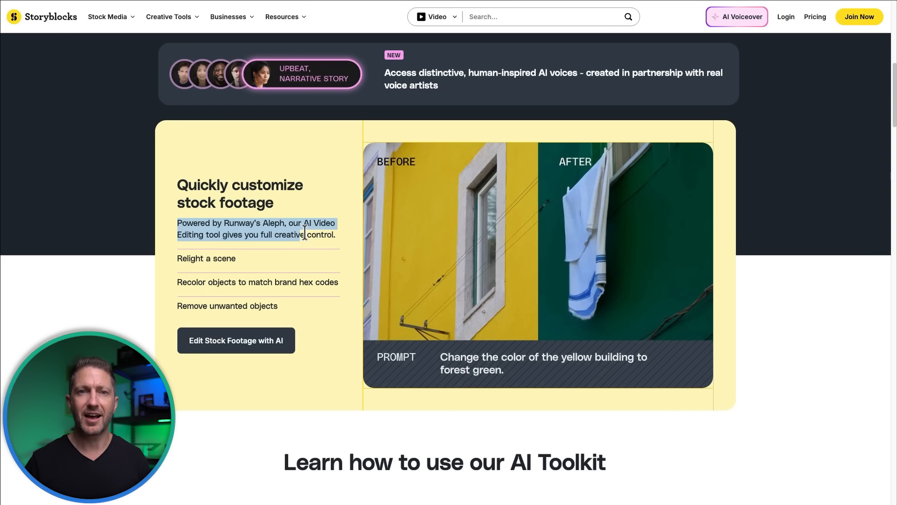
Review the AI stock footage editing features for relighting a scene, recoloring objects and removing unwanted objects
left_click_drag(305, 233, 338, 232)
left_click(188, 252)
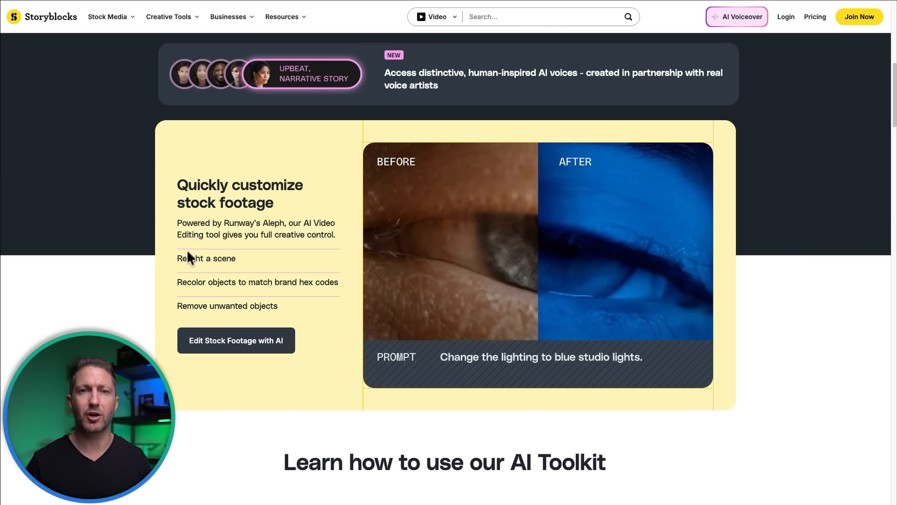
left_click_drag(178, 257, 247, 256)
left_click_drag(177, 283, 336, 282)
left_click_drag(178, 306, 304, 302)
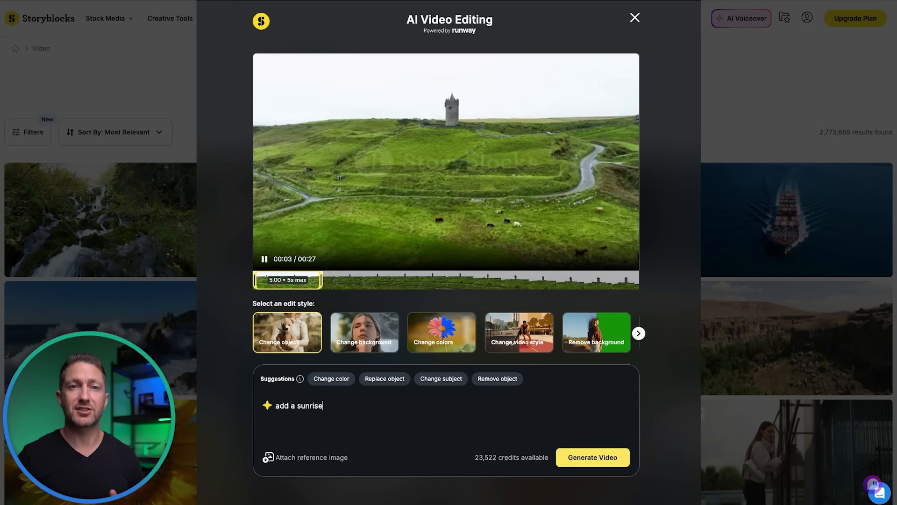
Edit the stock clip with the prompt "add a sunrise over the hill" and compare the original with the AI result
type("over the hill")
left_click(575, 458)
double_click(234, 154)
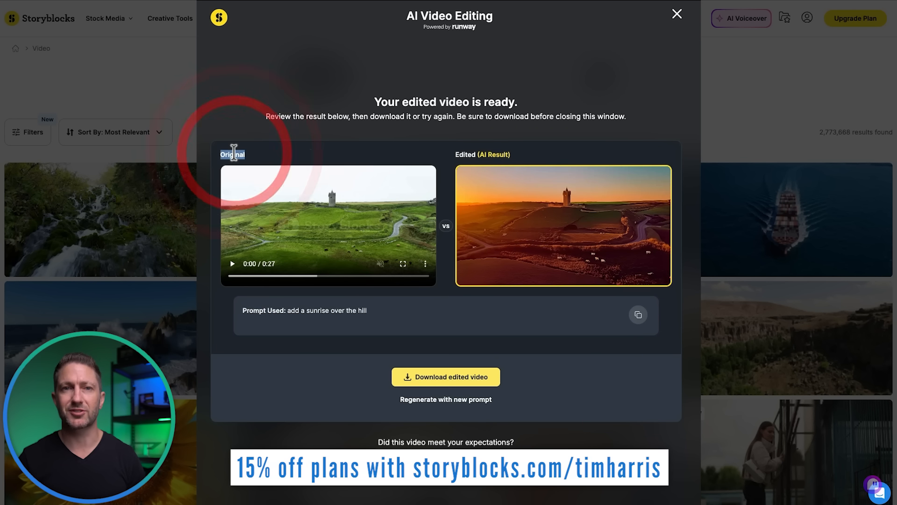
double_click(464, 154)
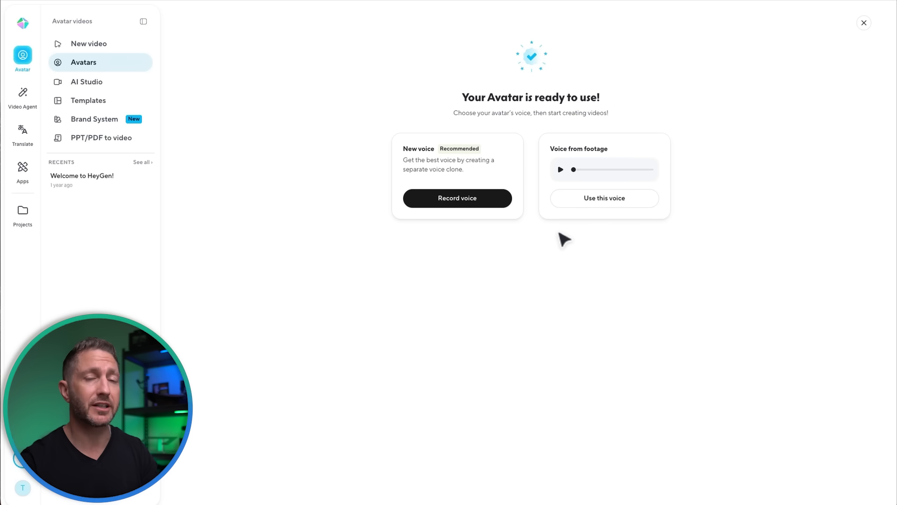
Switch back to HeyGen, preview the voice from the footage and choose it as the avatar's voice
left_click(561, 171)
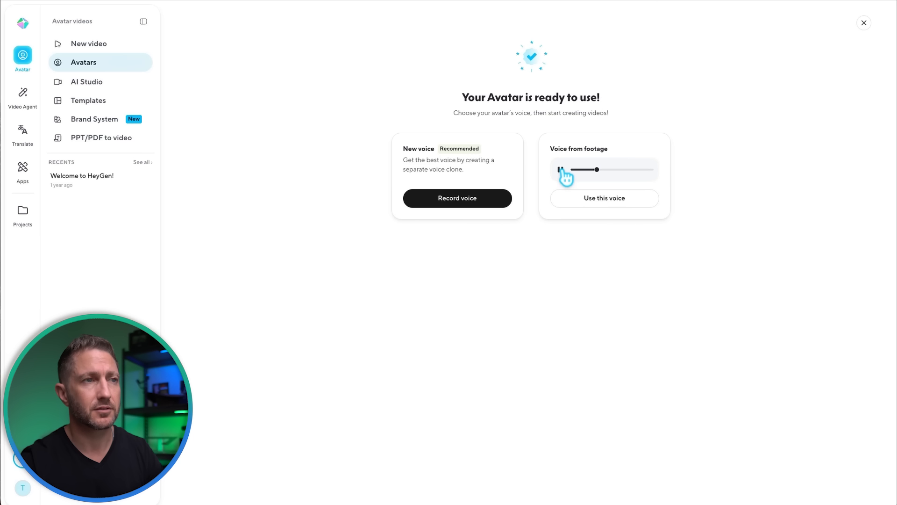
left_click(561, 170)
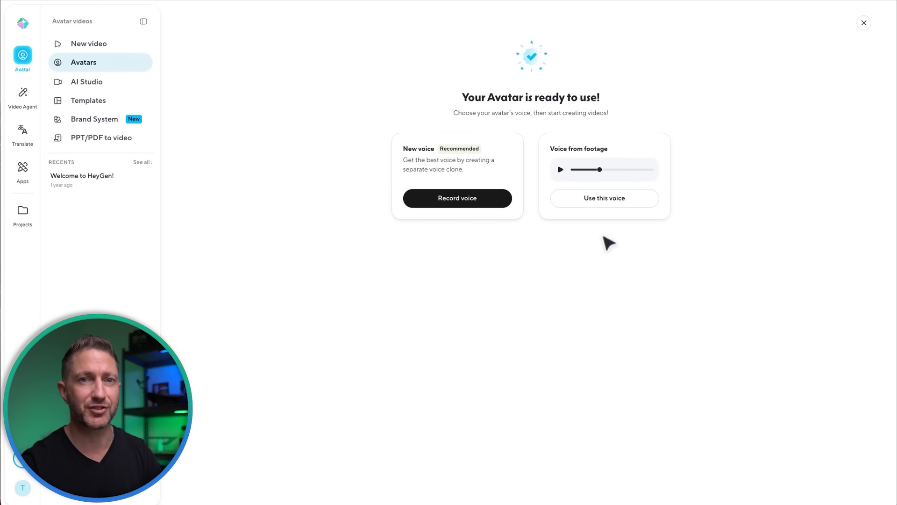
left_click(615, 201)
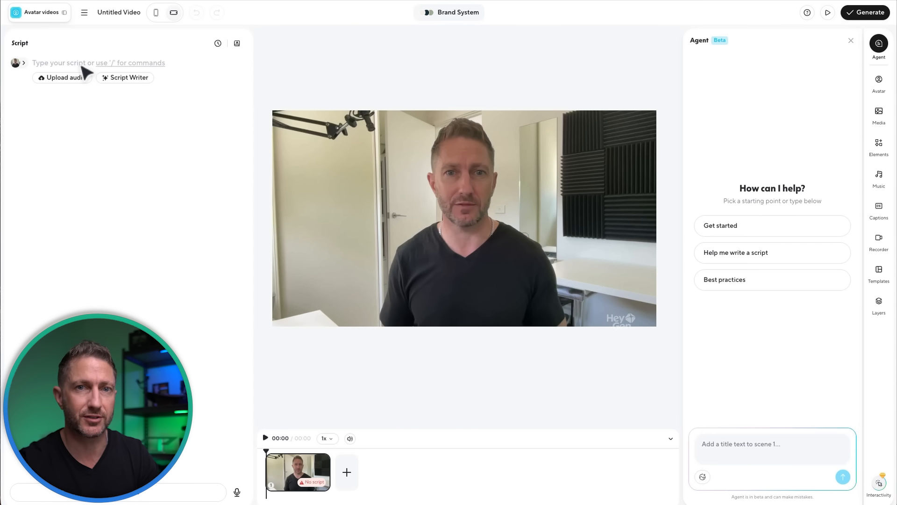
Open the scene avatar's voice for improvement and preview how it reads the sample text
left_click(878, 86)
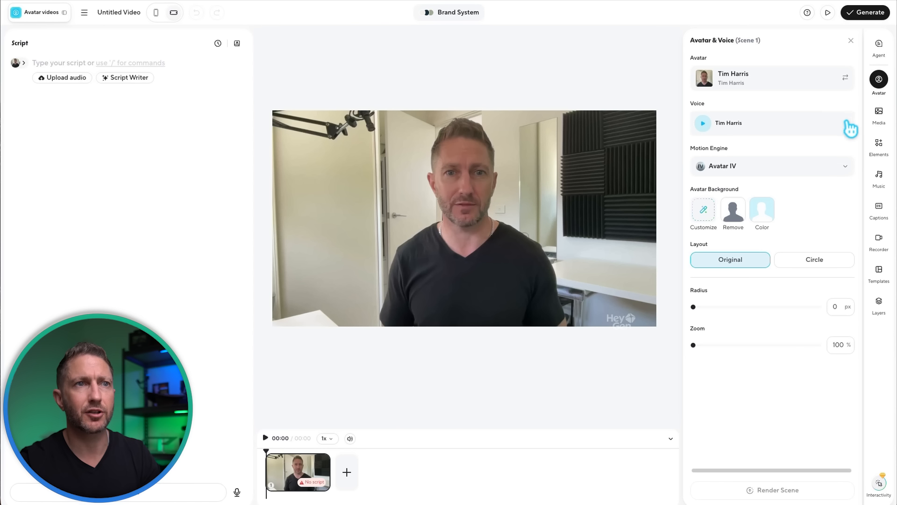
left_click(850, 127)
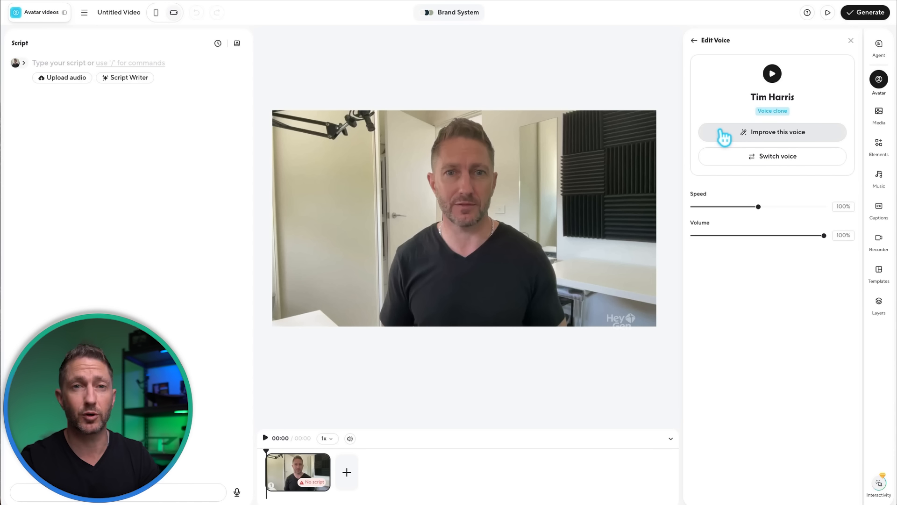
left_click(724, 137)
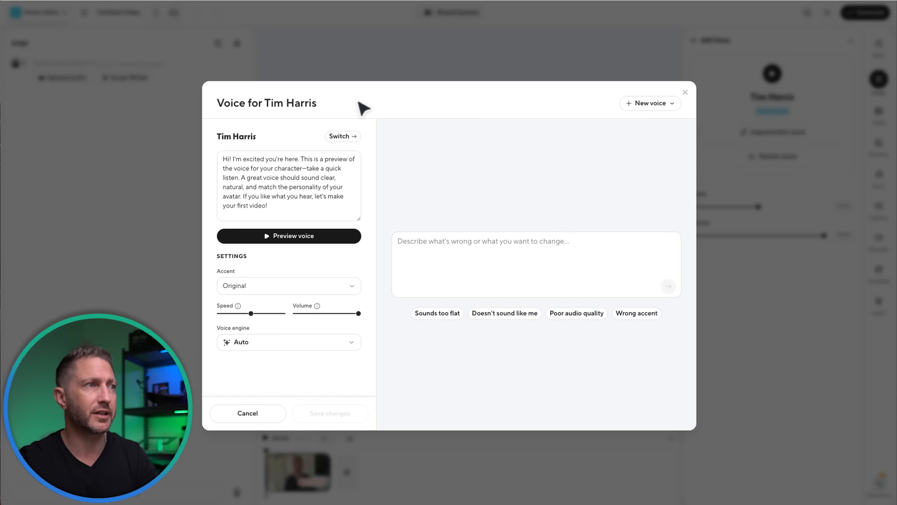
left_click(230, 159)
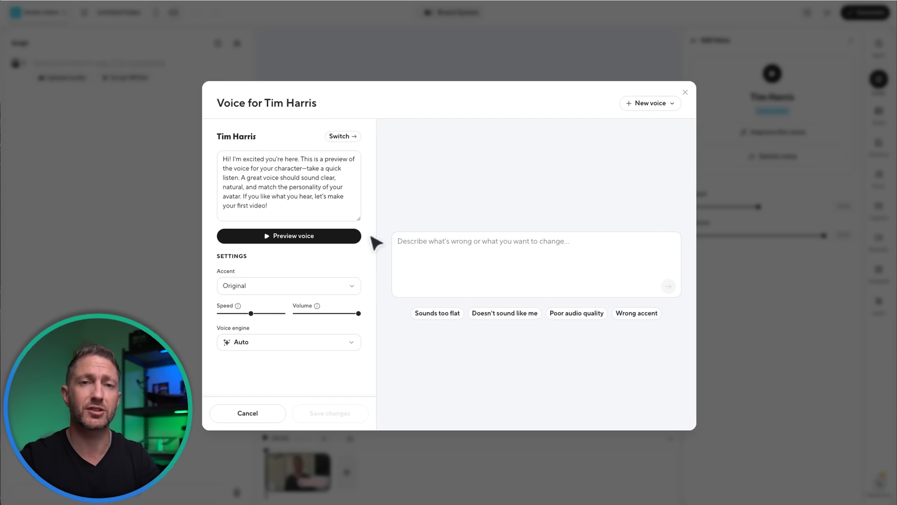
left_click(344, 237)
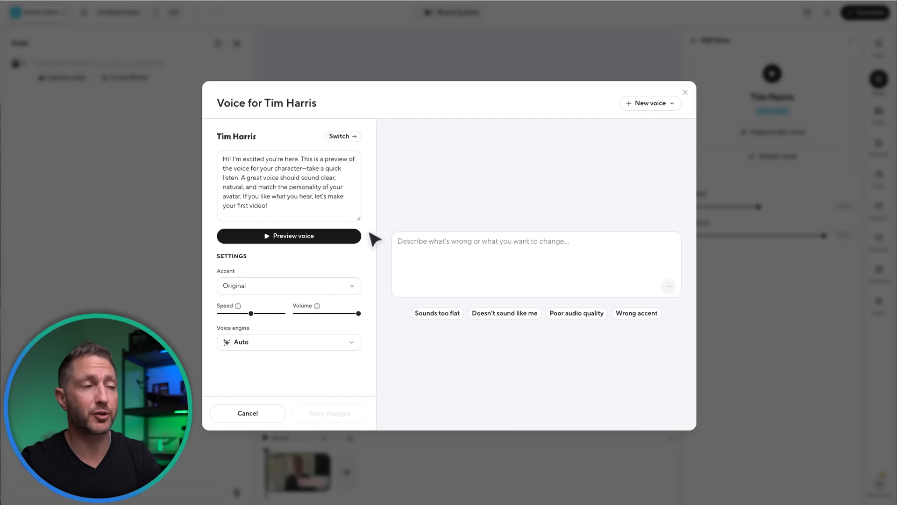
Report that the voice "Doesn't sound like me" and listen to the three alternative voice options
left_click(512, 313)
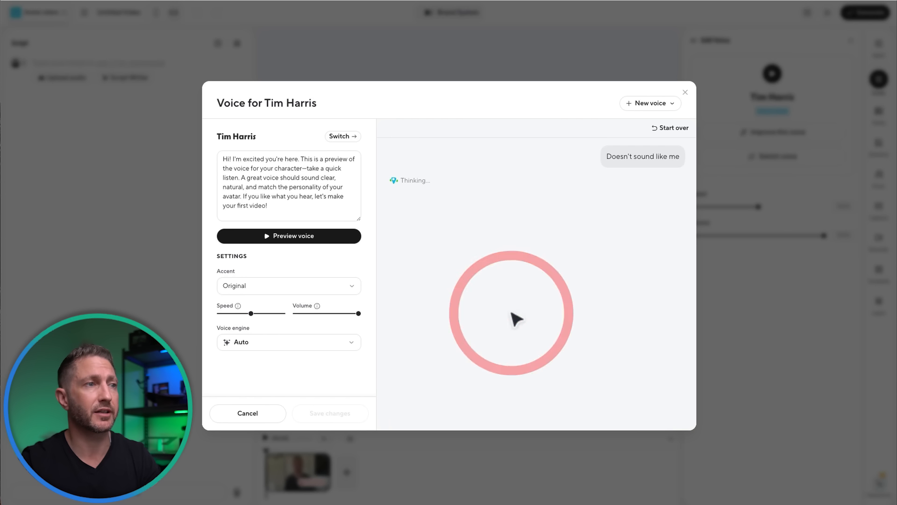
left_click(400, 201)
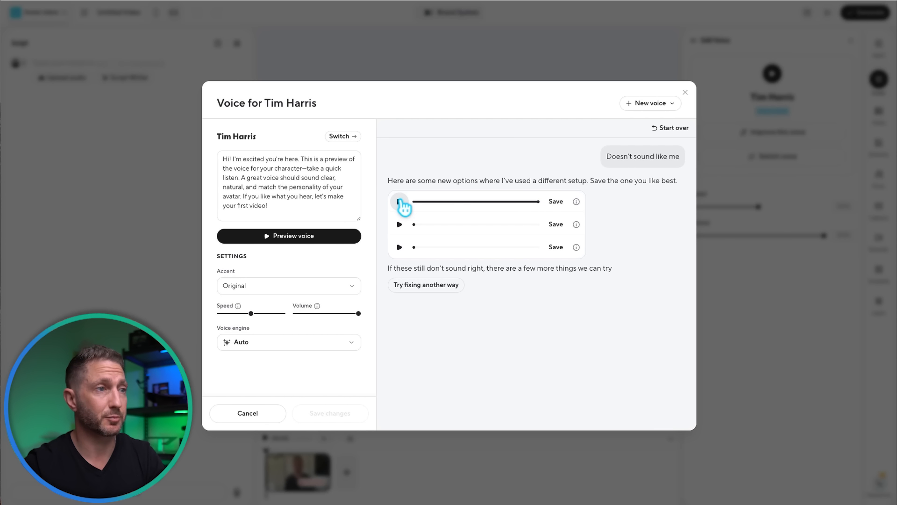
left_click(399, 225)
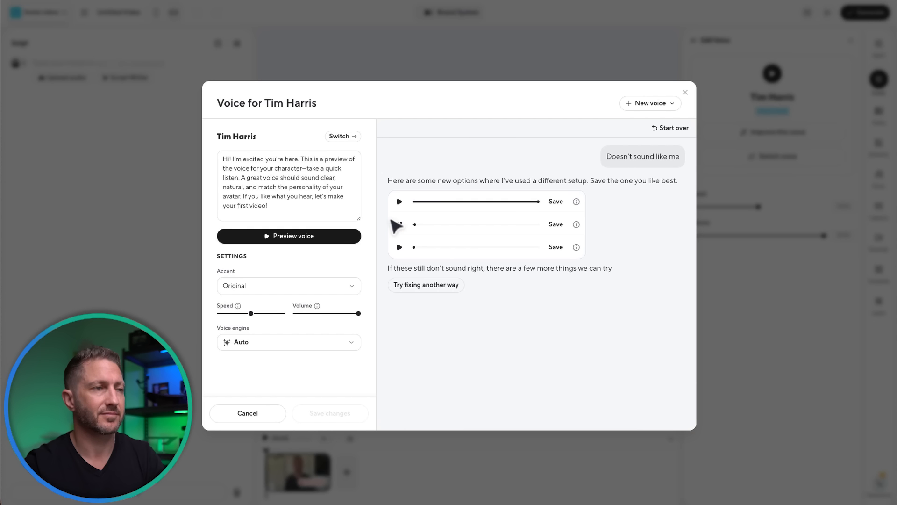
left_click(400, 225)
left_click(400, 225)
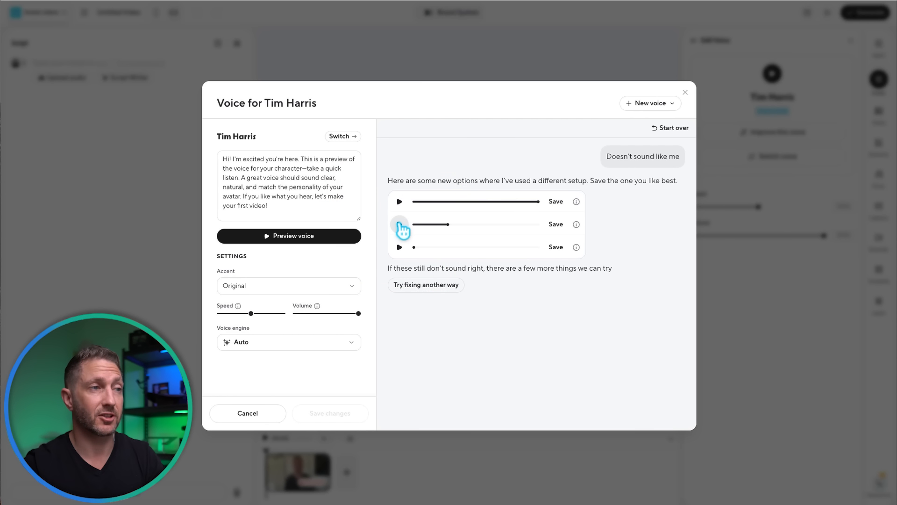
left_click(400, 245)
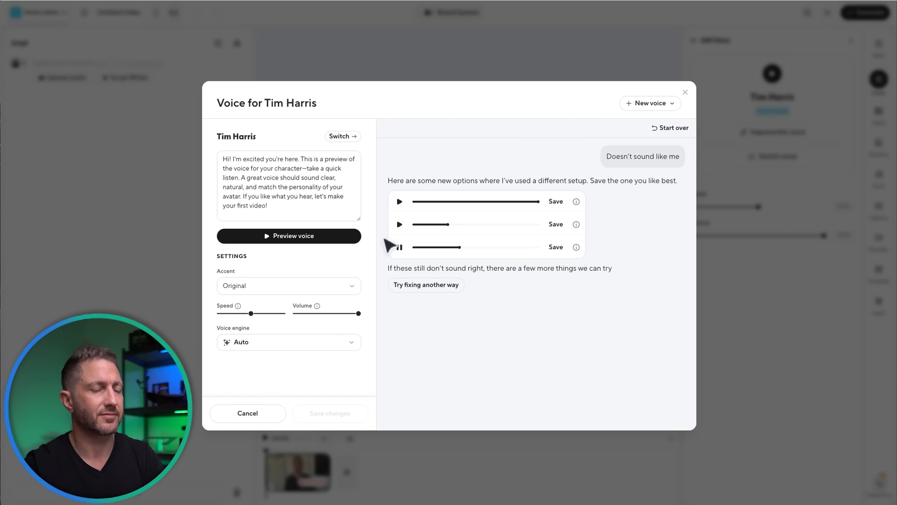
left_click(399, 247)
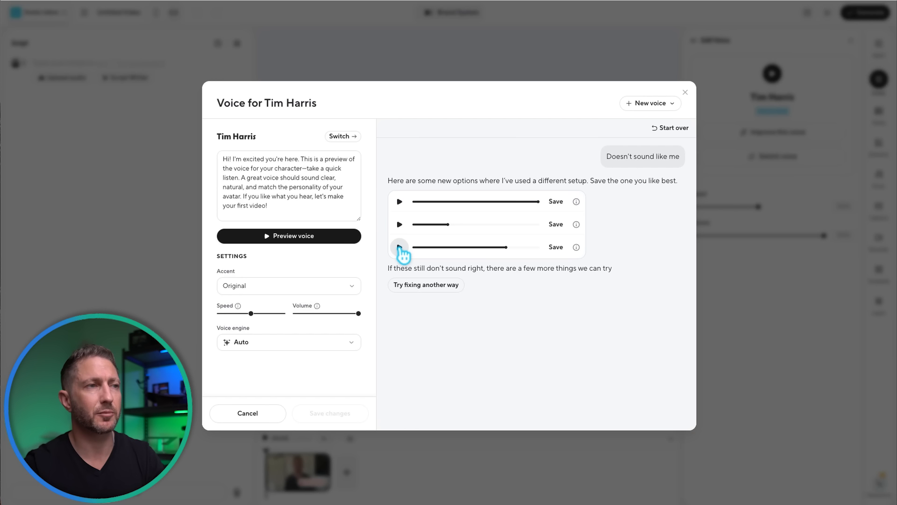
Save the first alternative voice over the current one and paste the prepared AI digital twin intro text into the scene's script
left_click(555, 202)
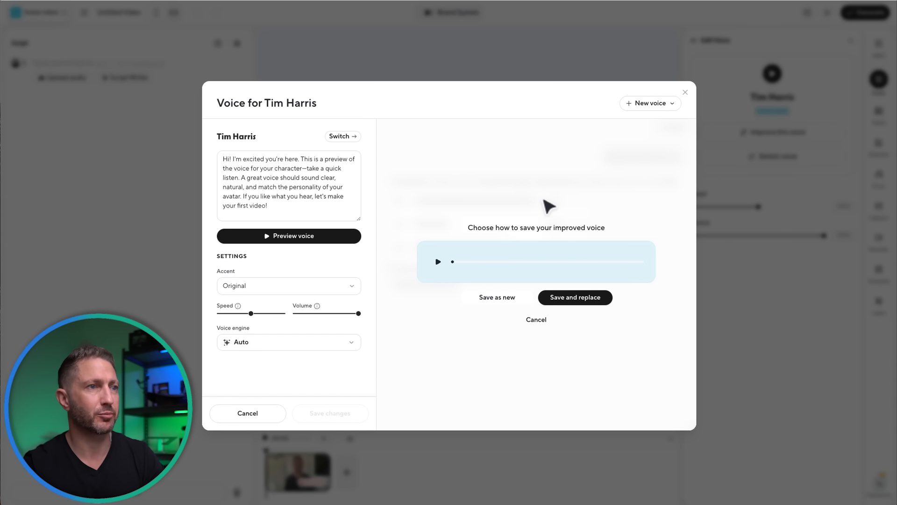
left_click(573, 298)
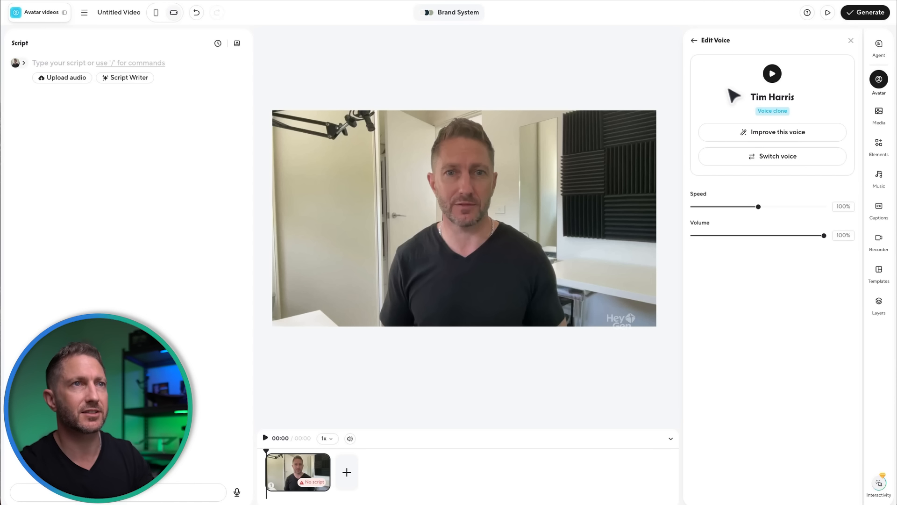
left_click(94, 65)
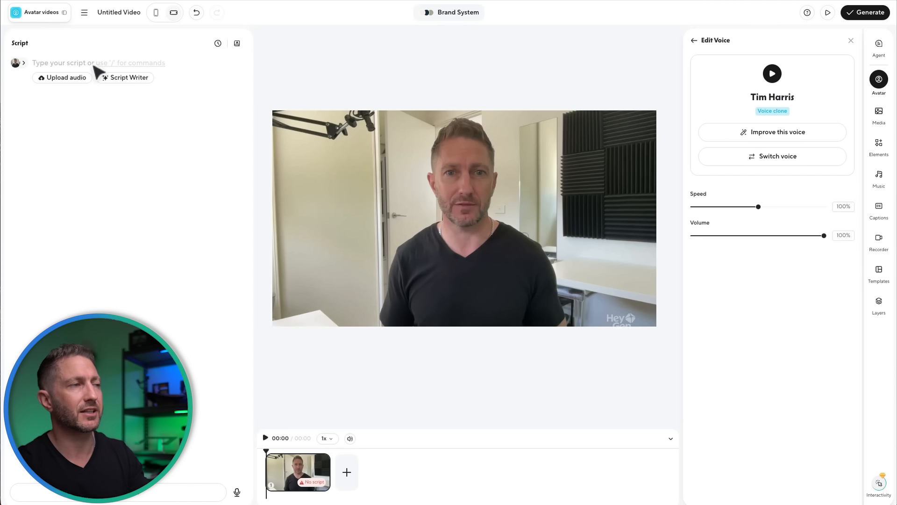
type("Here’s how to use HeyGen FREE to create your own AI digital Twin using just one basic webcam recording of only 15 seconds. Then change your avatar’s clothes with a simple prompt, and get it to say anything in any environment with just a few clicks. I promise that after this video, you’ll see just how easy it is to make your own AI digital twin in minutes.")
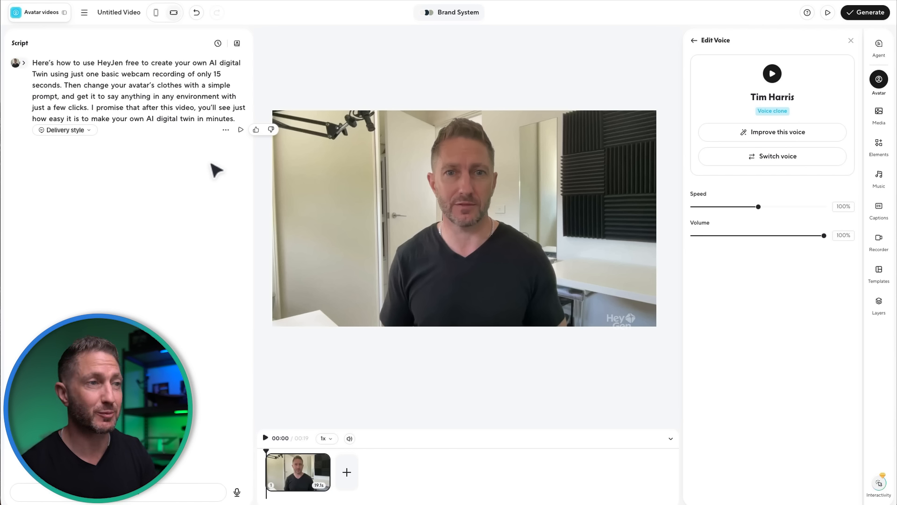
Choose the Mirror voice delivery style and record the full script being read aloud with the built-in microphone
left_click(91, 130)
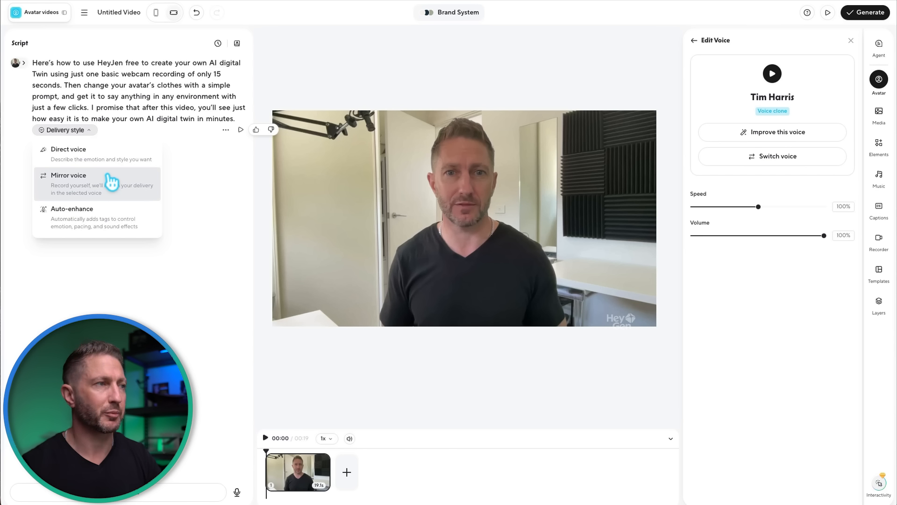
left_click(111, 182)
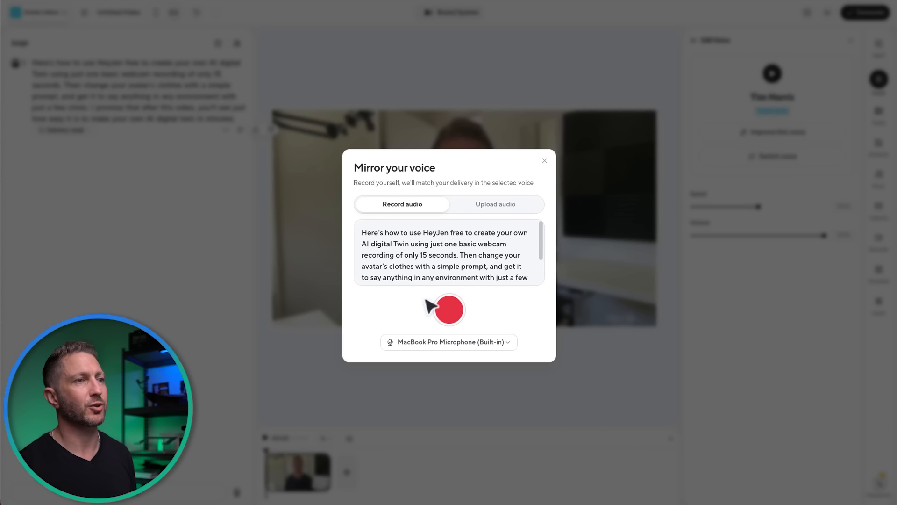
left_click(454, 313)
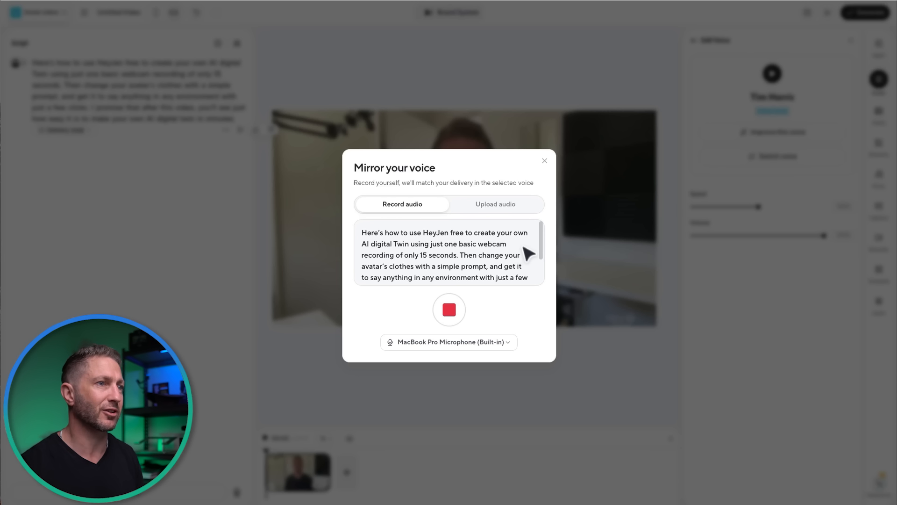
scroll(528, 254, "down", 3)
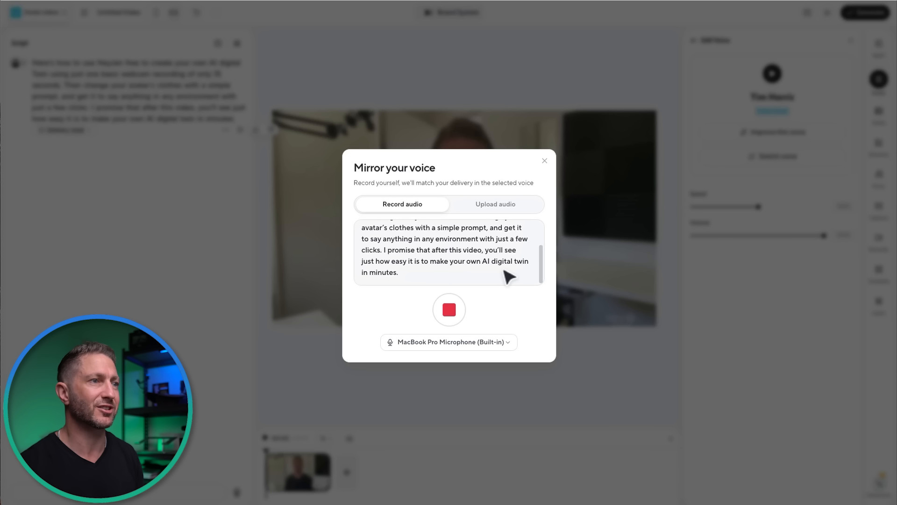
left_click(455, 303)
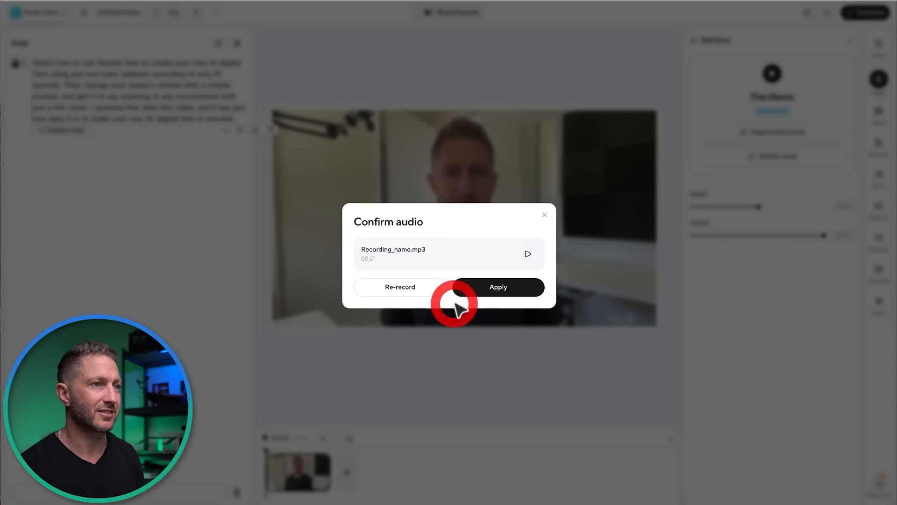
Check the recorded audio, then apply it as the scene's mirrored voice and preview the script
left_click(528, 253)
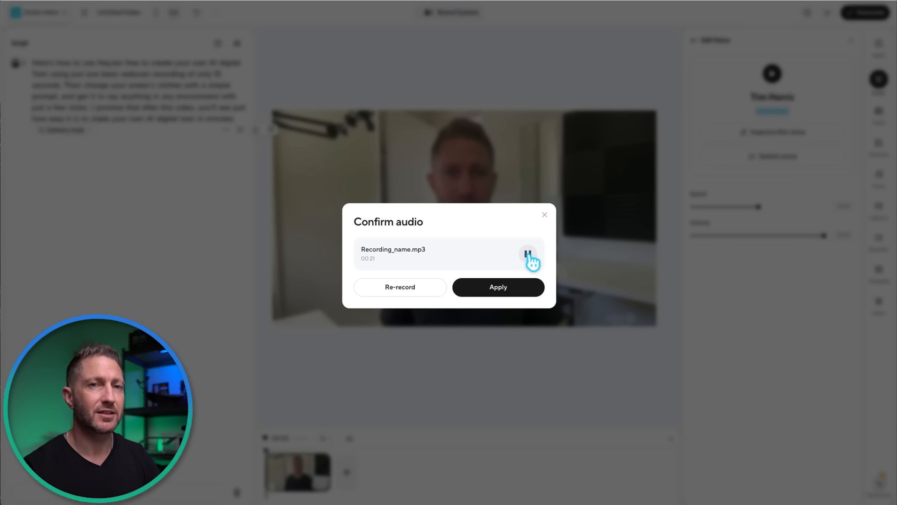
left_click(528, 253)
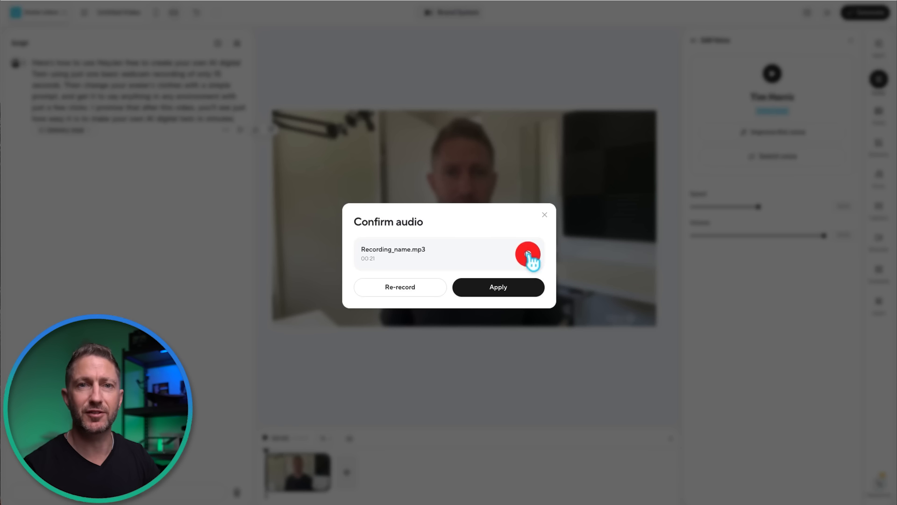
left_click(510, 290)
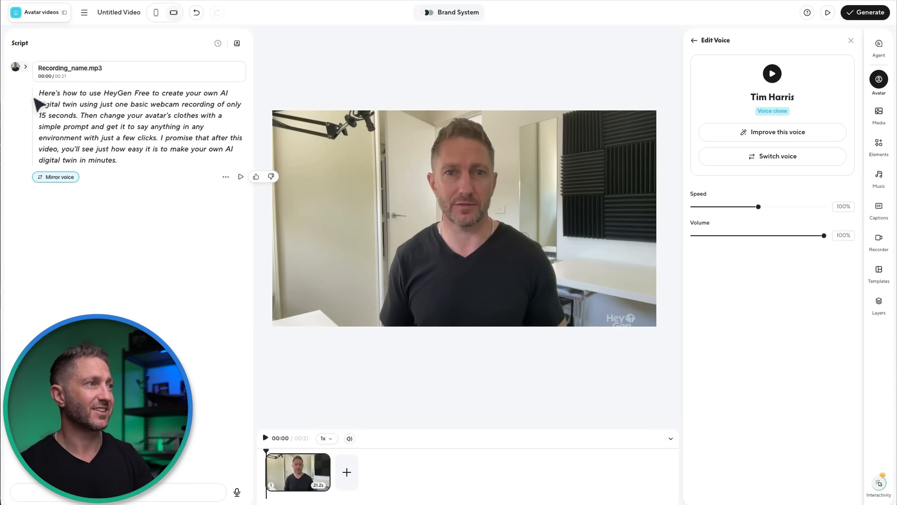
left_click(241, 177)
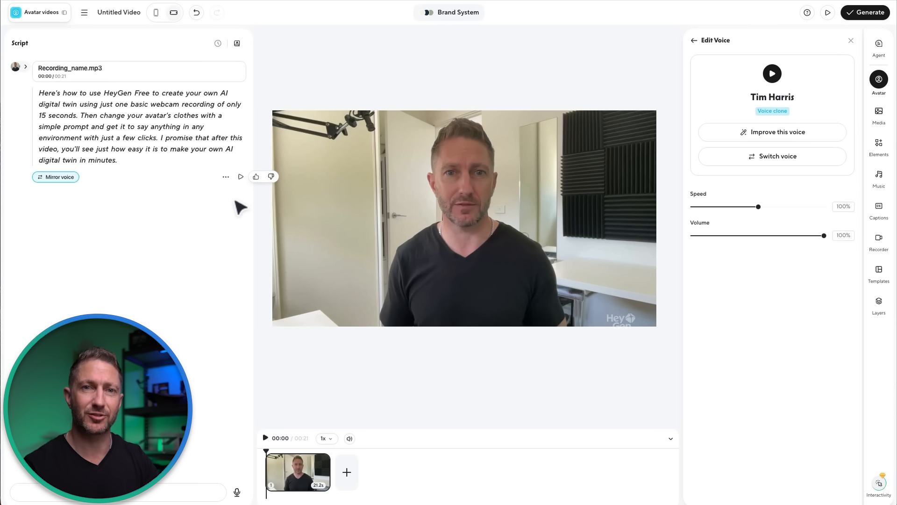
Start generating the video and title it "HeyGen Intro Look 1"
left_click(865, 12)
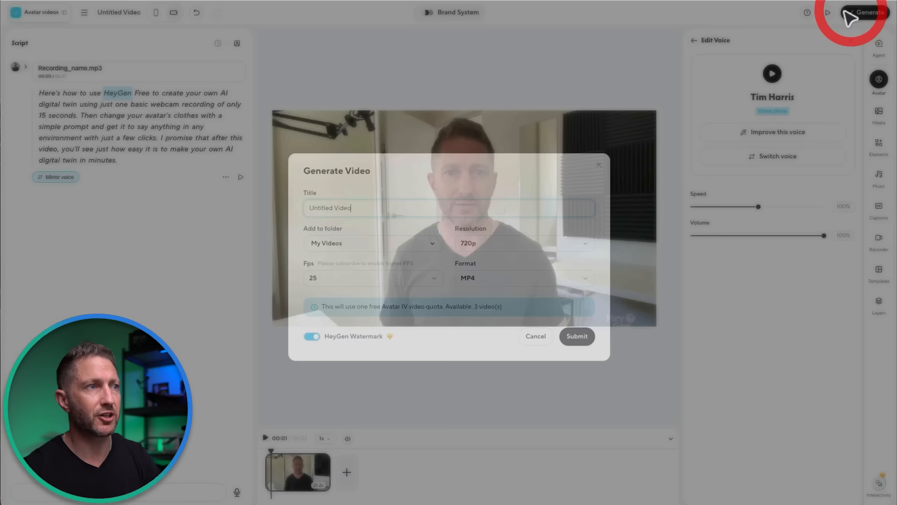
triple_click(344, 204)
type("HeyGen Intro Look 1")
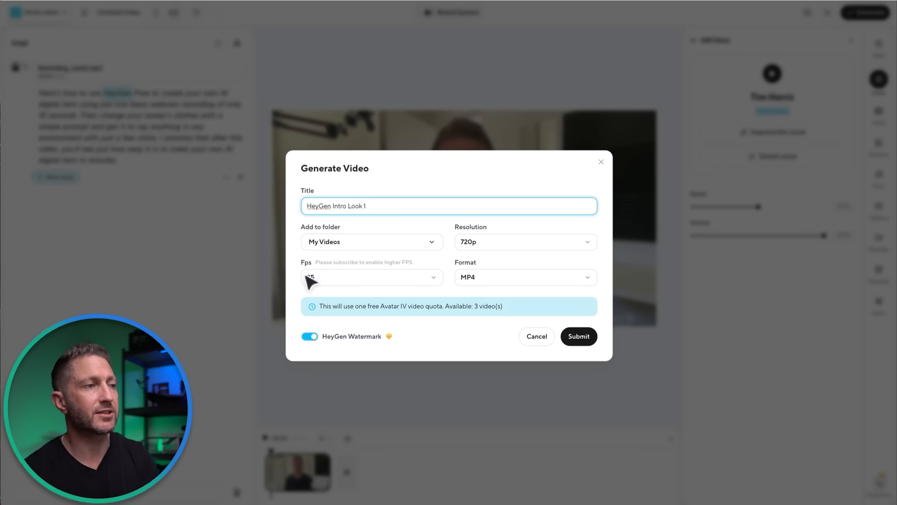
Try to turn off the HeyGen watermark in the video generation settings
left_click(311, 336)
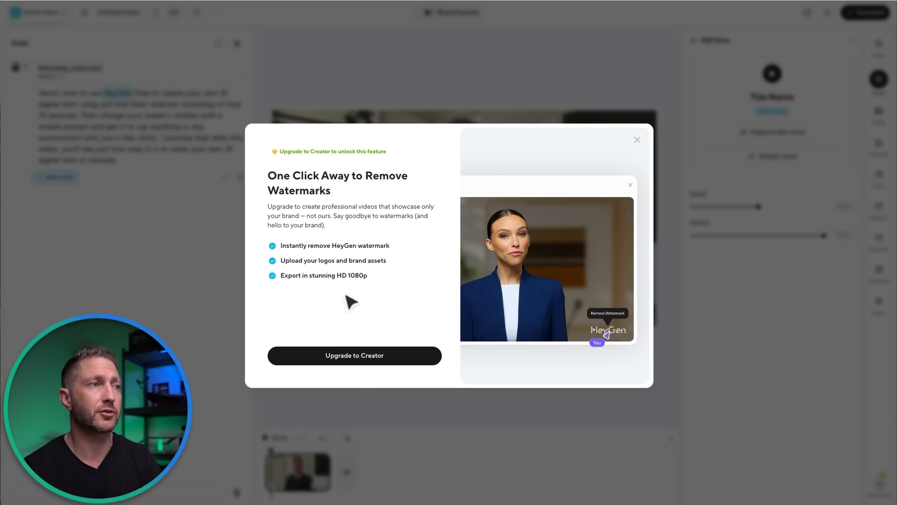
left_click(639, 138)
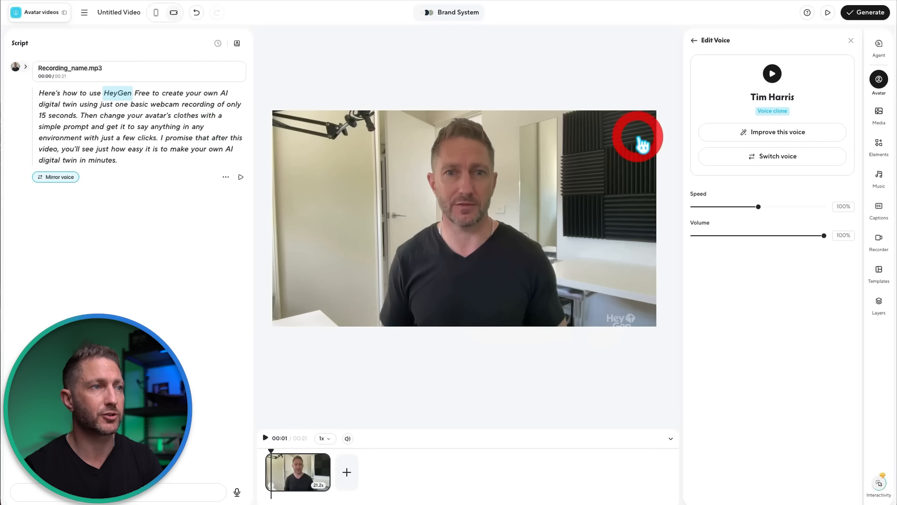
left_click(844, 17)
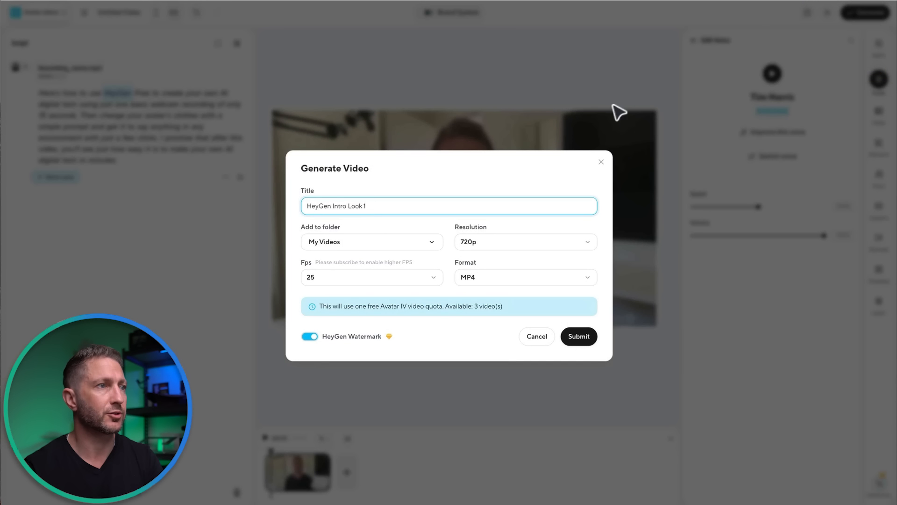
Check the resolution options, submit the video for generation at 720p and open the finished video to watch it
left_click(465, 241)
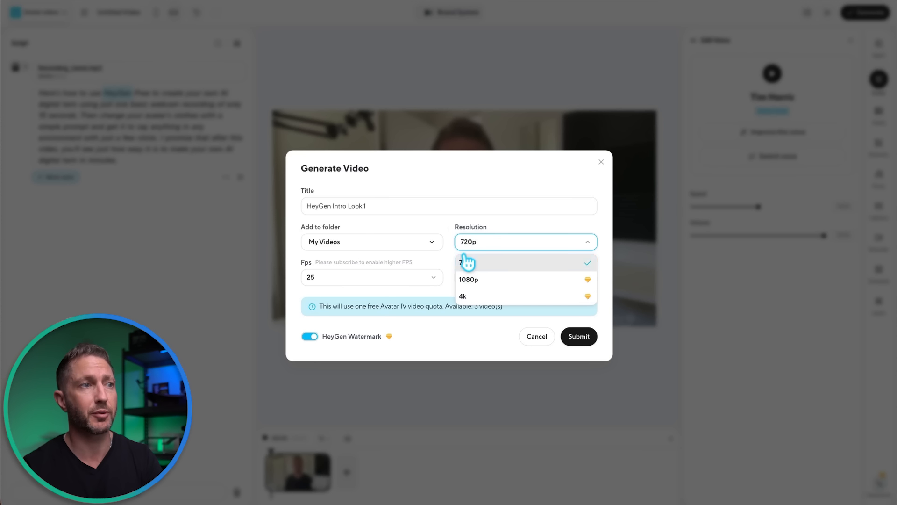
left_click(452, 225)
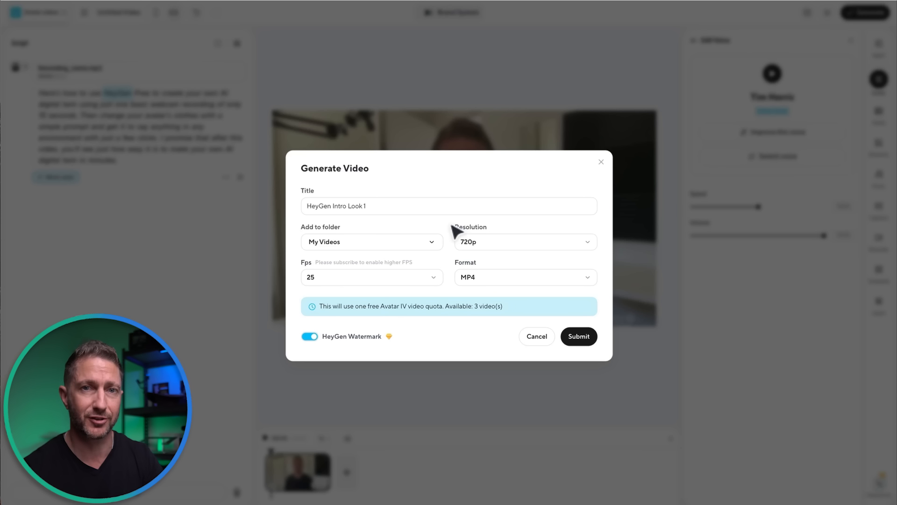
left_click(593, 338)
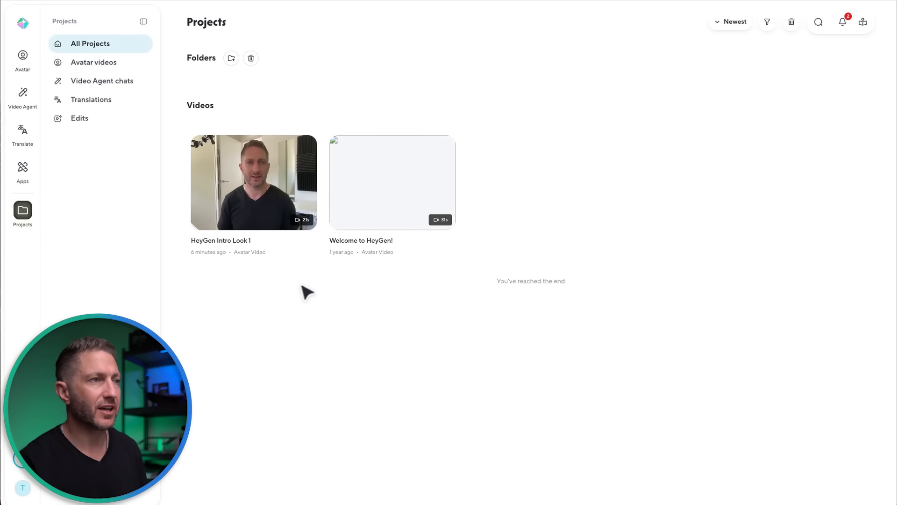
left_click(275, 220)
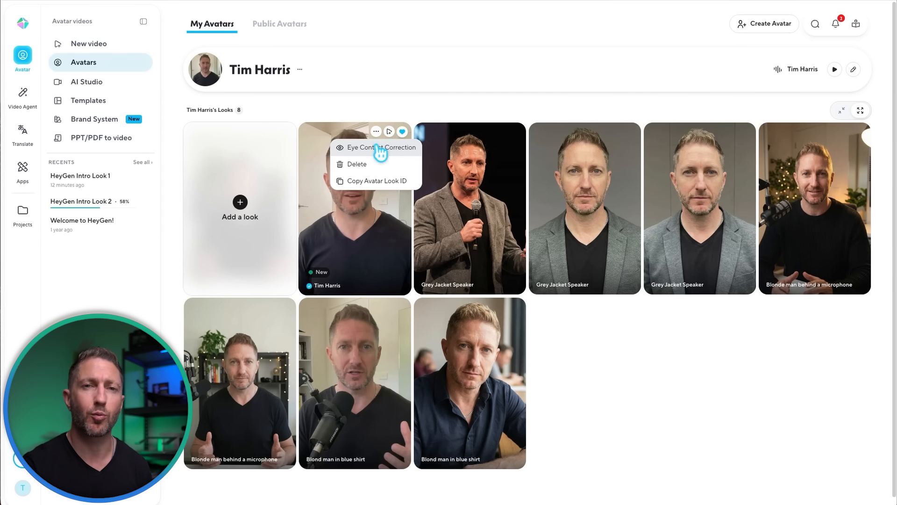
Enable Eye Contact Correction for the avatar's original webcam look and start its processing
left_click(381, 145)
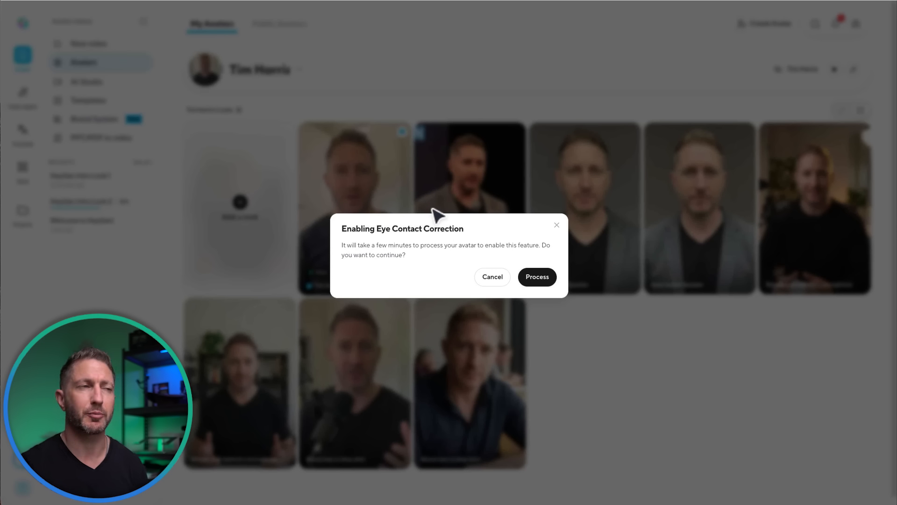
left_click(492, 276)
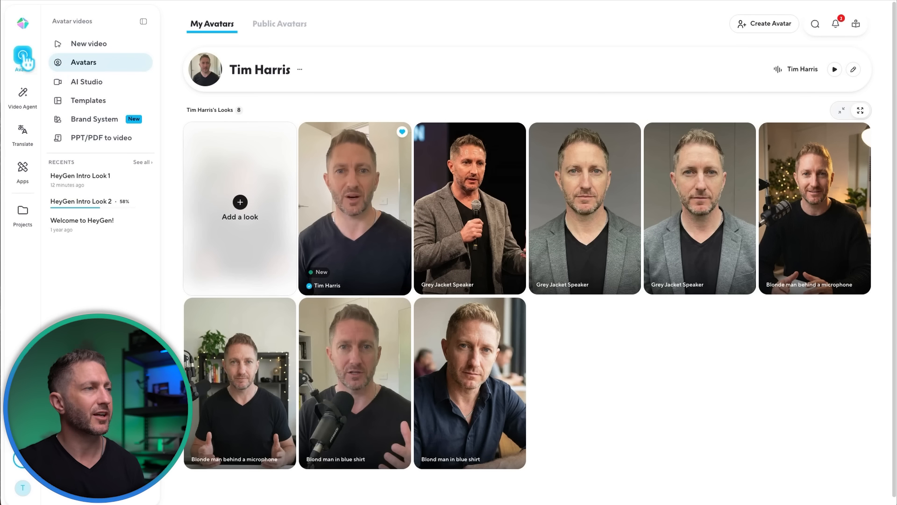
left_click(378, 127)
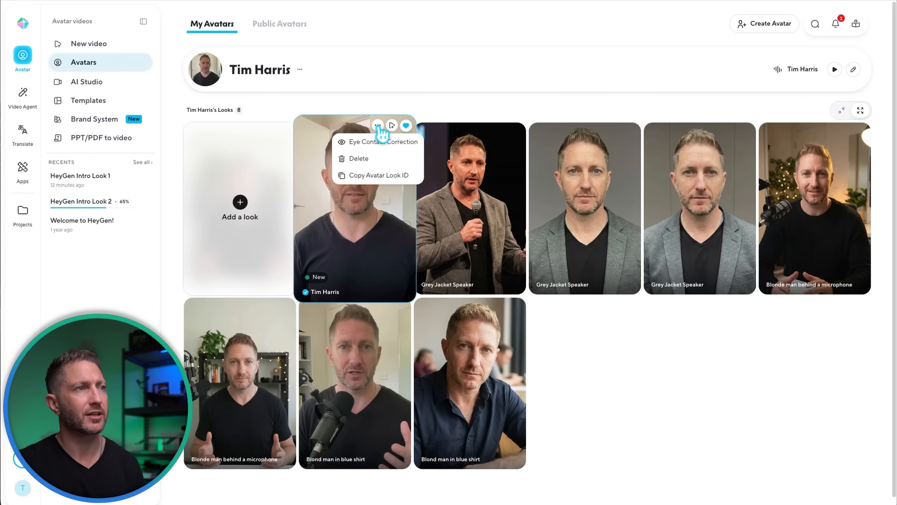
left_click(383, 143)
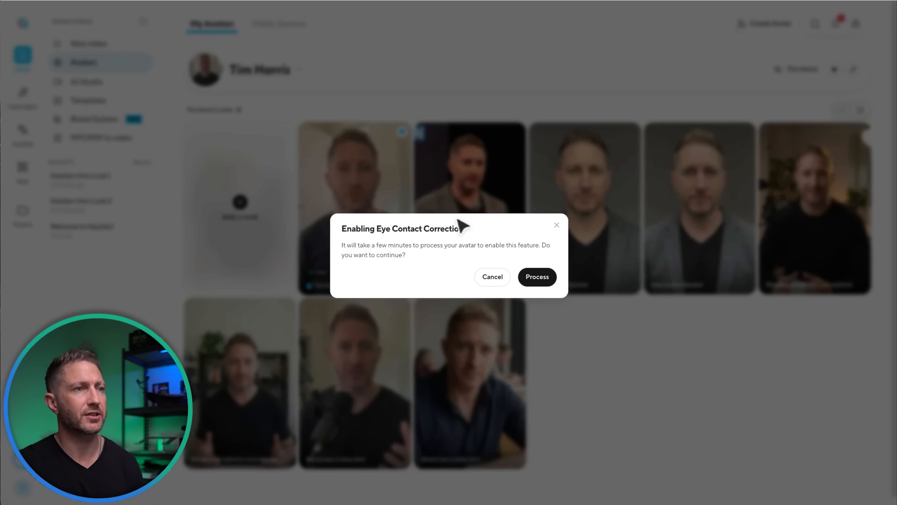
left_click(538, 278)
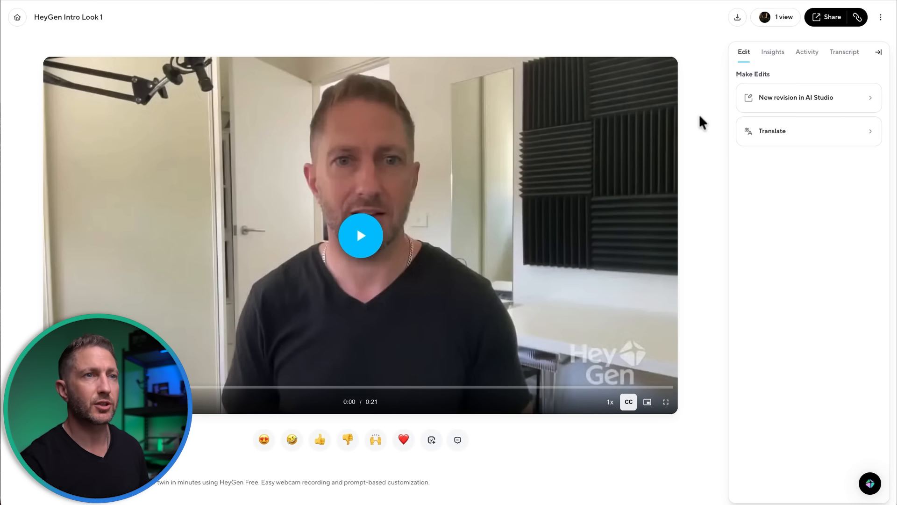
Open a new revision of HeyGen Intro Look 1 in AI Studio and start designing a new look with AI for its avatar
left_click(766, 96)
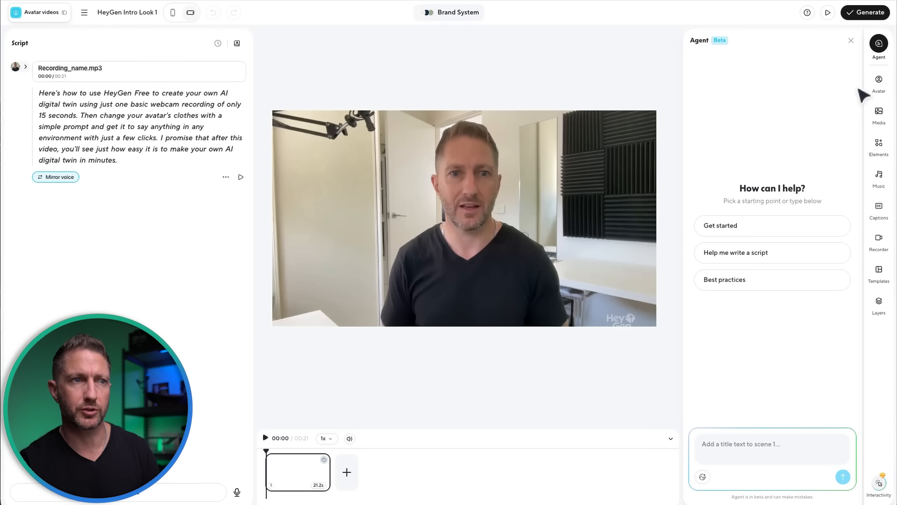
left_click(875, 85)
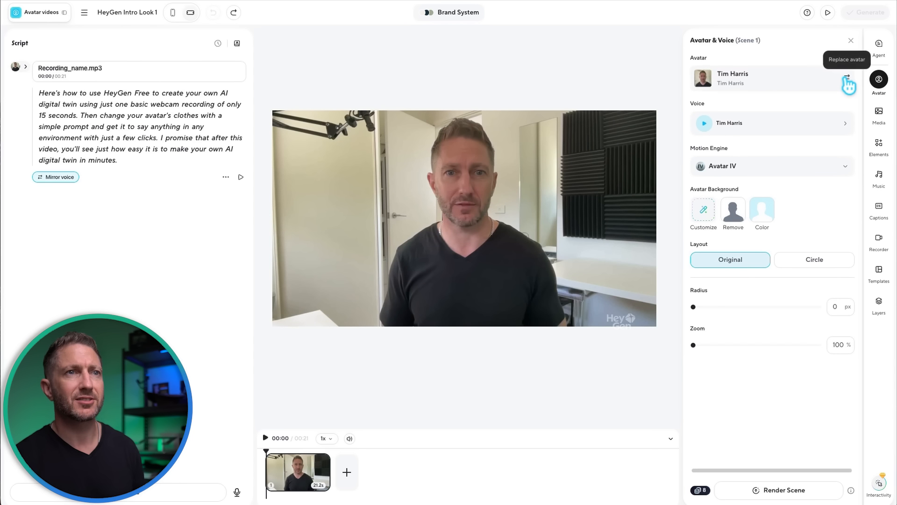
left_click(845, 77)
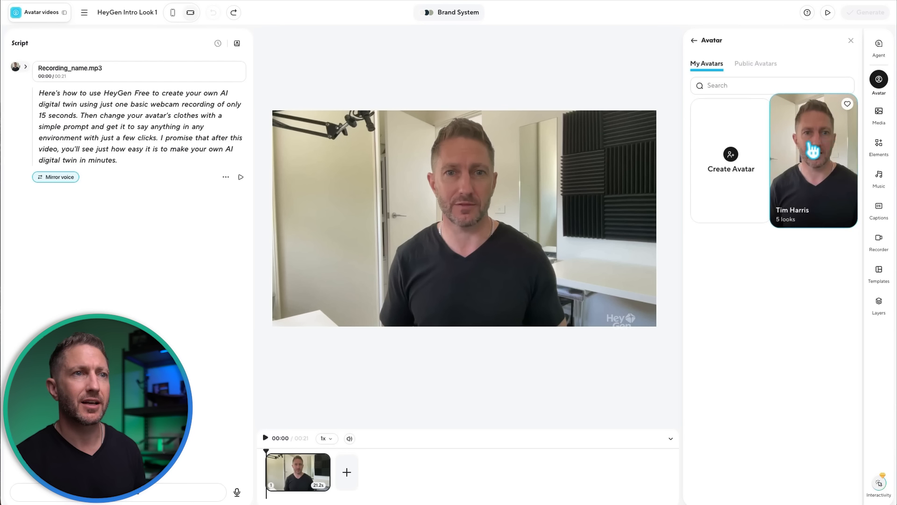
left_click(817, 152)
left_click(750, 124)
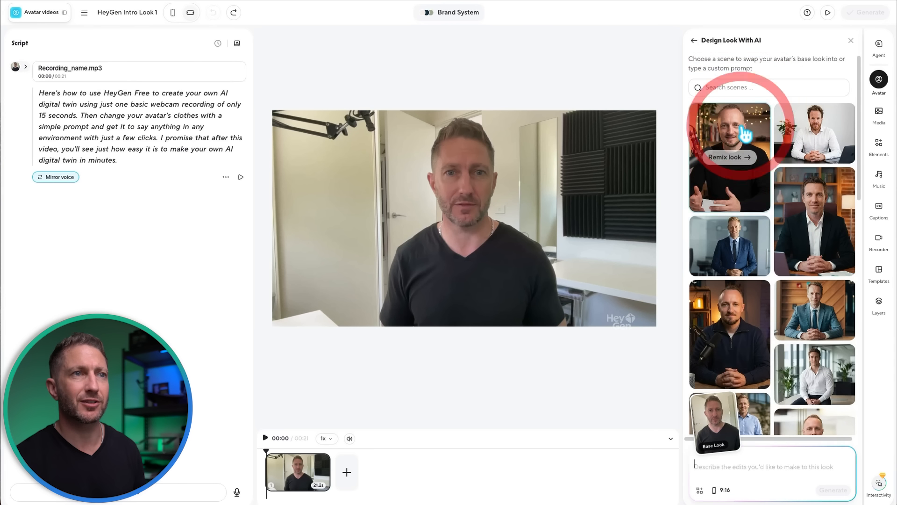
Generate new 16:9 looks from the prompt "Professional keynote atmosphere. Professionally lit. Minimal background. Grey sports jacket."
scroll(769, 322, "down", 4)
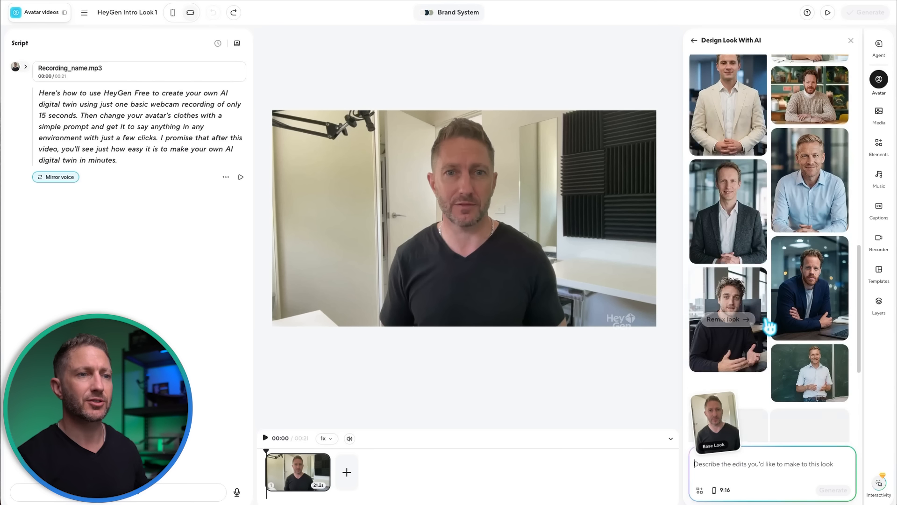
scroll(775, 280, "down", 2)
scroll(777, 146, "up", 6)
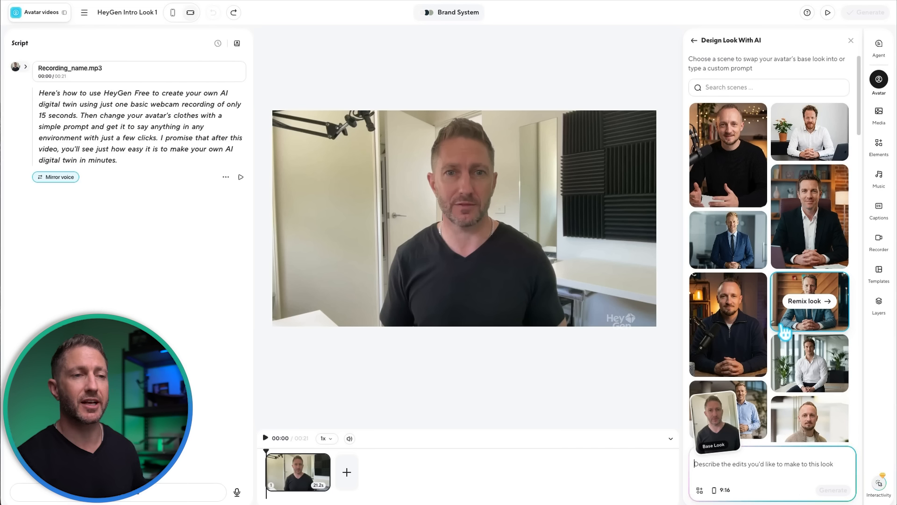
type("Professional keynote atmosphere. Professionally lit. Minimal background. Grey sports jacket.")
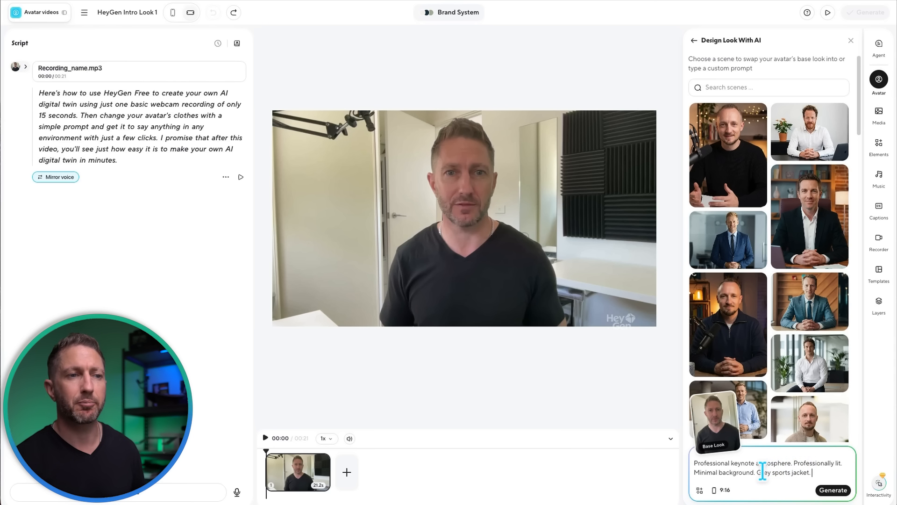
left_click(725, 490)
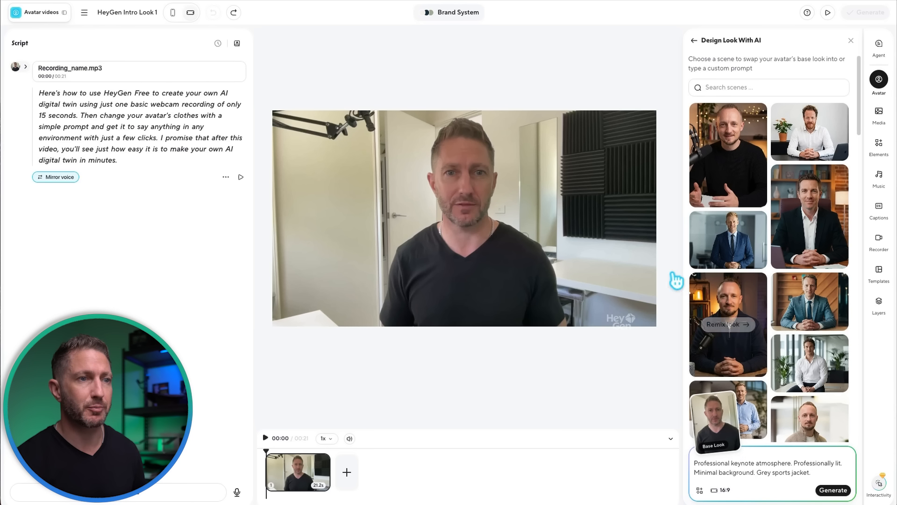
left_click(833, 490)
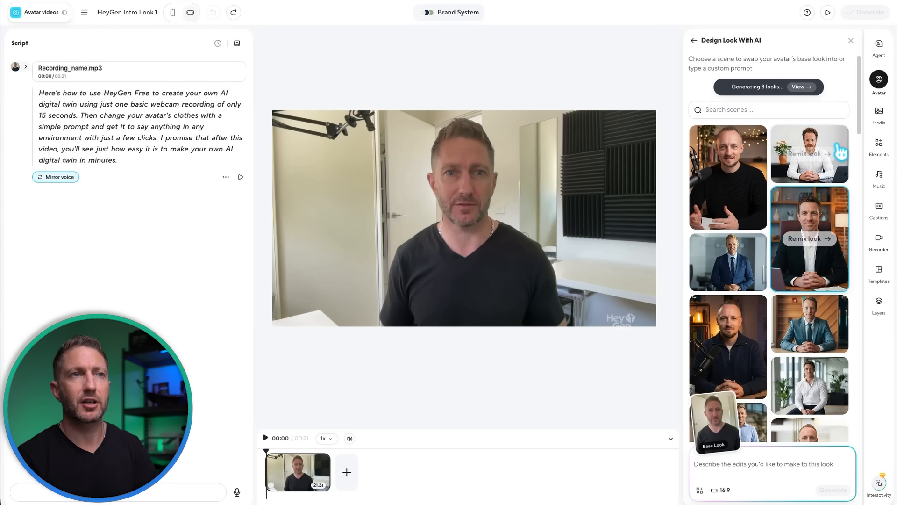
Apply the generated grey-jacket stage speaker look to the scene and submit the video as HeyGen Intro Look 2 at 720p in MP4 format
left_click(805, 88)
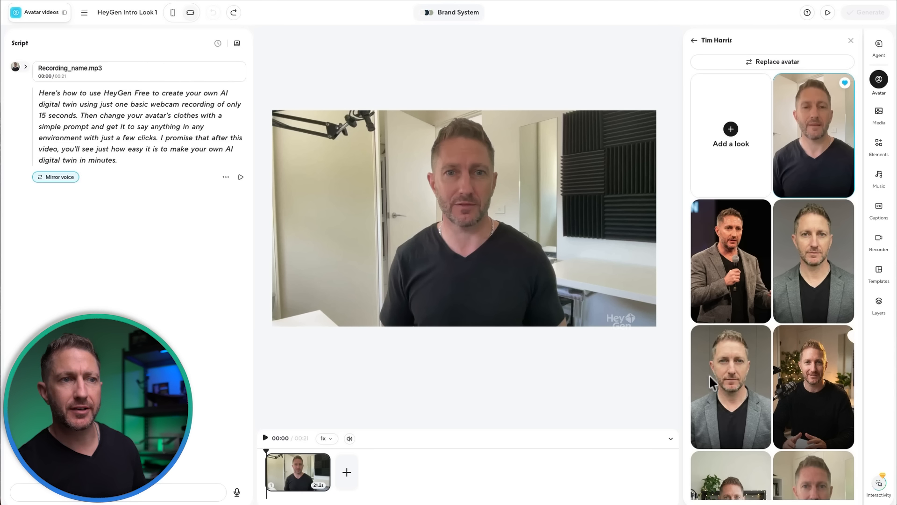
left_click(730, 258)
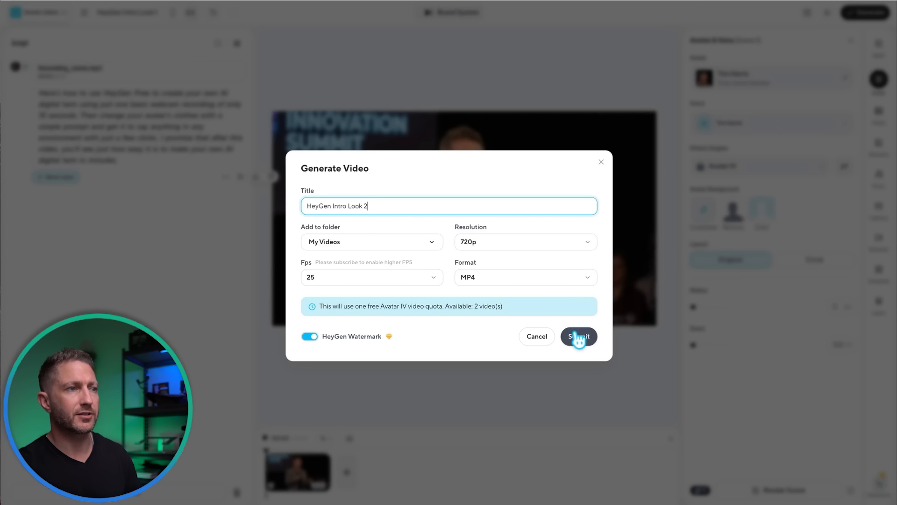
left_click(579, 336)
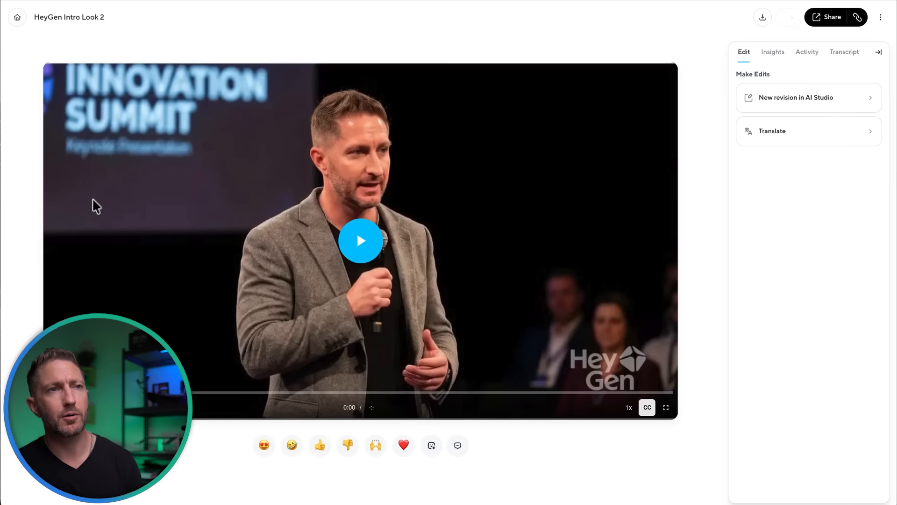
Open a new revision of HeyGen Intro Look 2 in AI Studio and start designing another AI look for its avatar
left_click(794, 100)
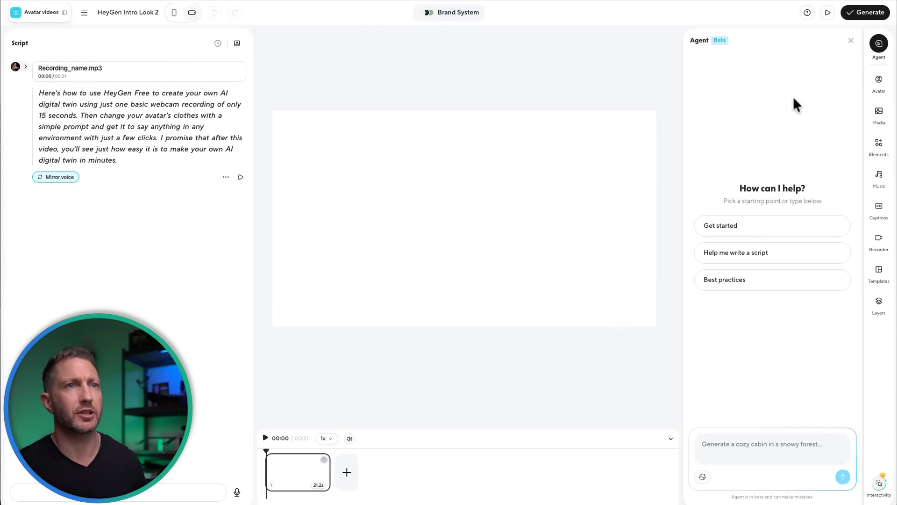
left_click(879, 79)
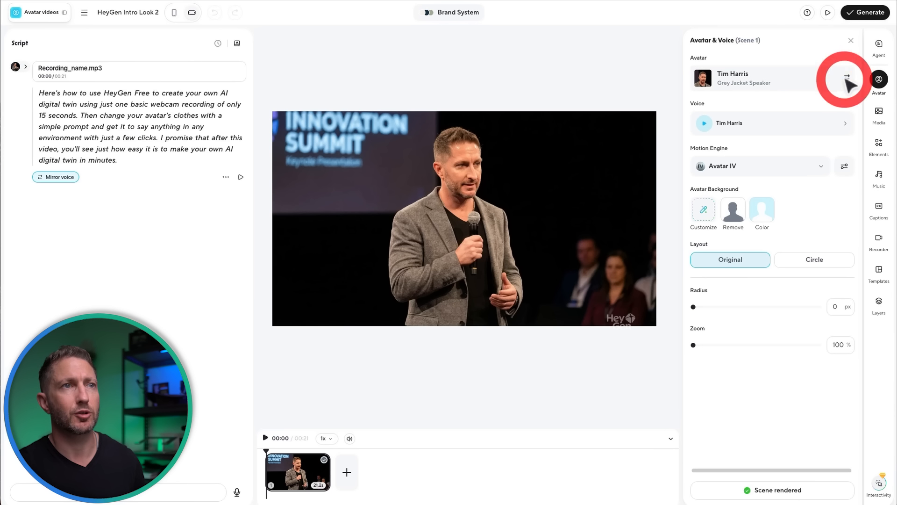
left_click(847, 78)
left_click(730, 125)
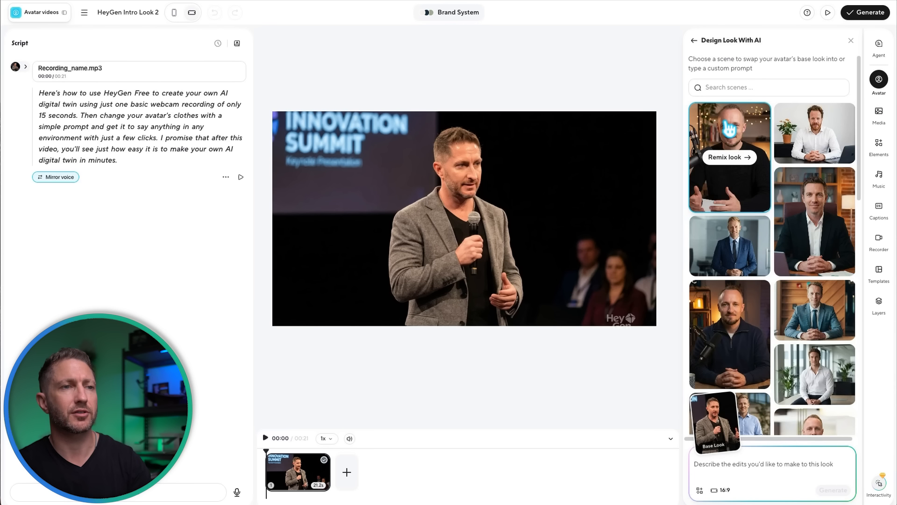
Remix the avatar's look with the purple-lit studio scene of a man in a knit sweater and open the generating look
scroll(784, 242, "down", 10)
scroll(784, 242, "down", 5)
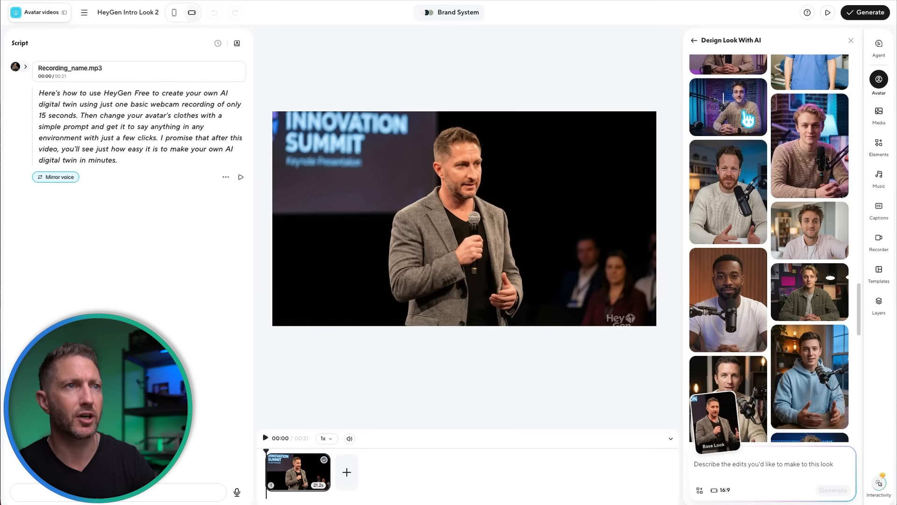
left_click(744, 108)
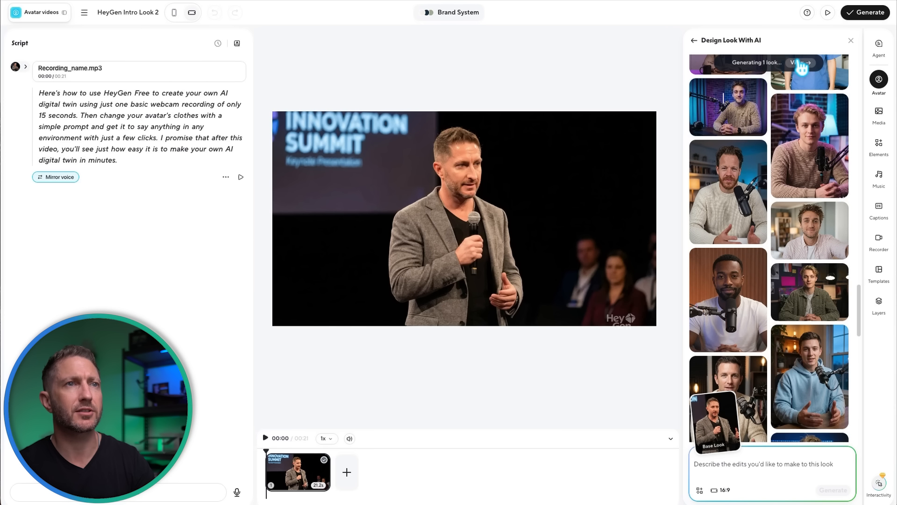
left_click(801, 62)
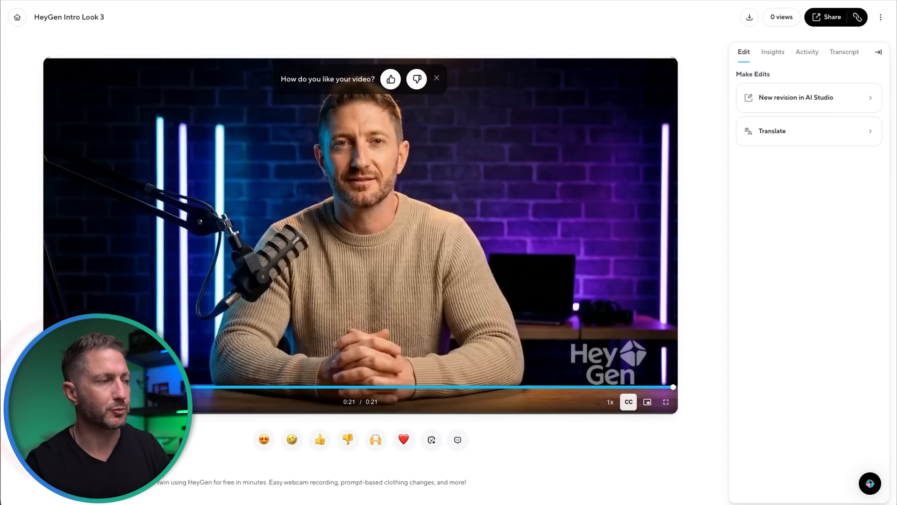
Examine the free plan's monthly video allowance and maximum video length on the HeyGen pricing page
left_click(56, 402)
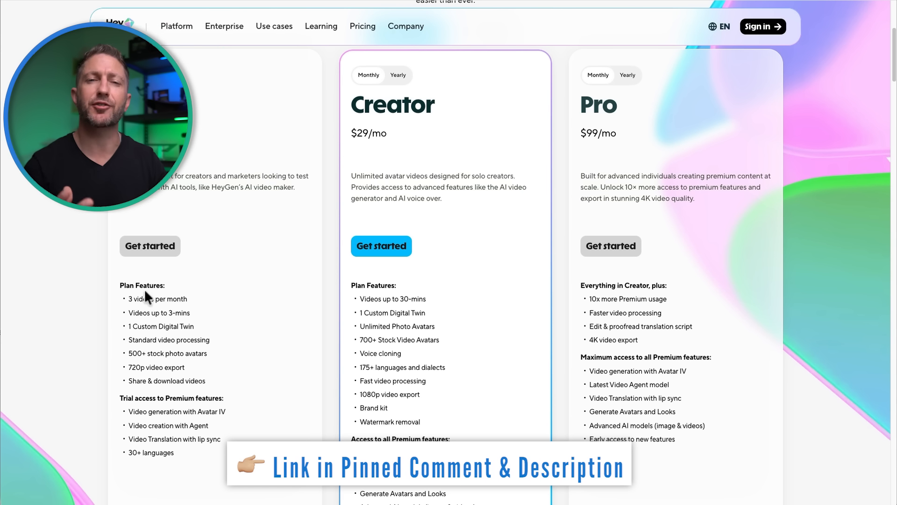
left_click_drag(129, 298, 200, 297)
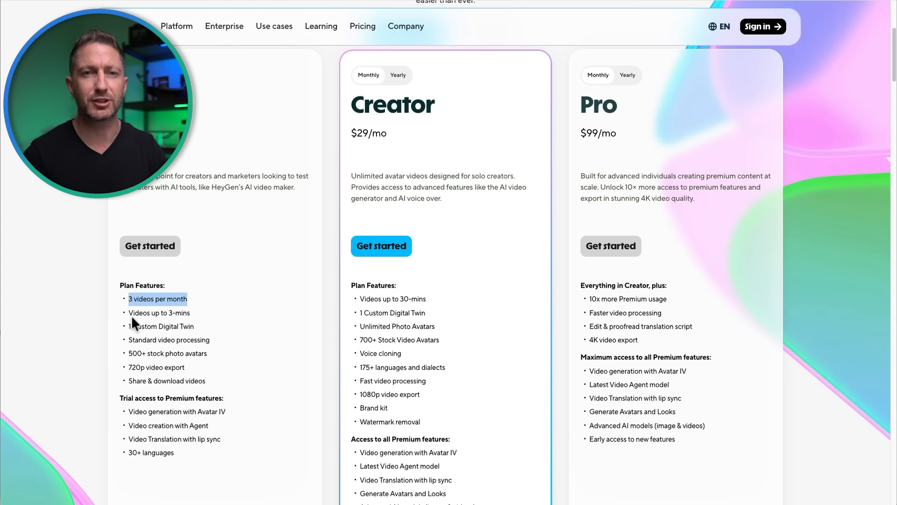
left_click_drag(131, 312, 200, 309)
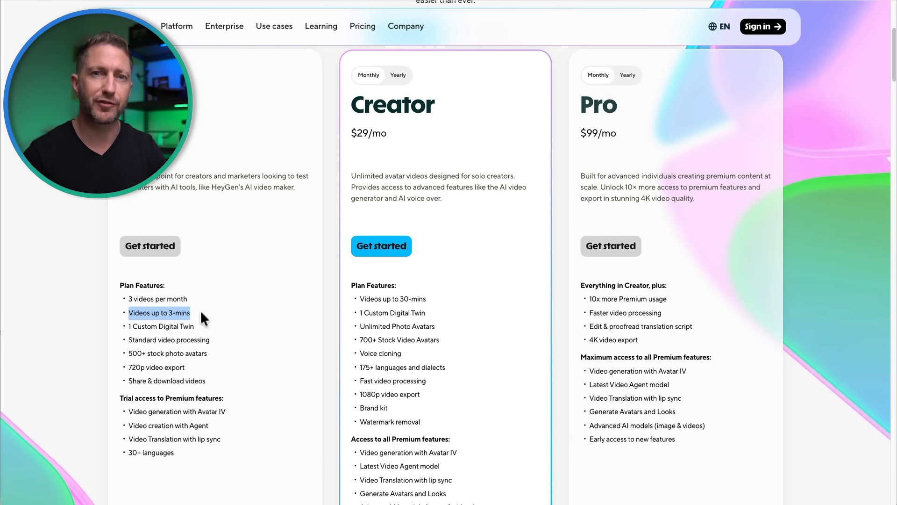
left_click(200, 309)
Examine the Creator plan's price, maximum video length, export resolution, watermark removal and Avatar IV access
left_click_drag(351, 96, 402, 136)
left_click_drag(360, 298, 439, 308)
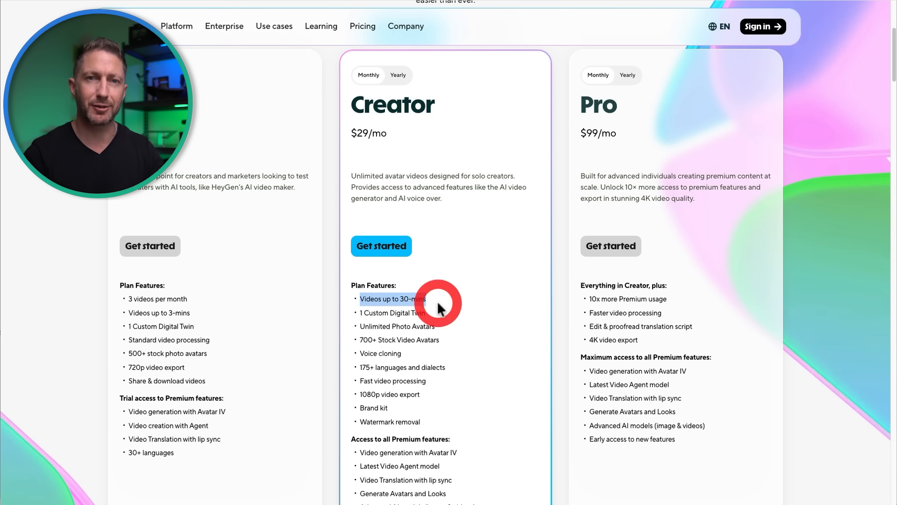
left_click_drag(360, 394, 434, 395)
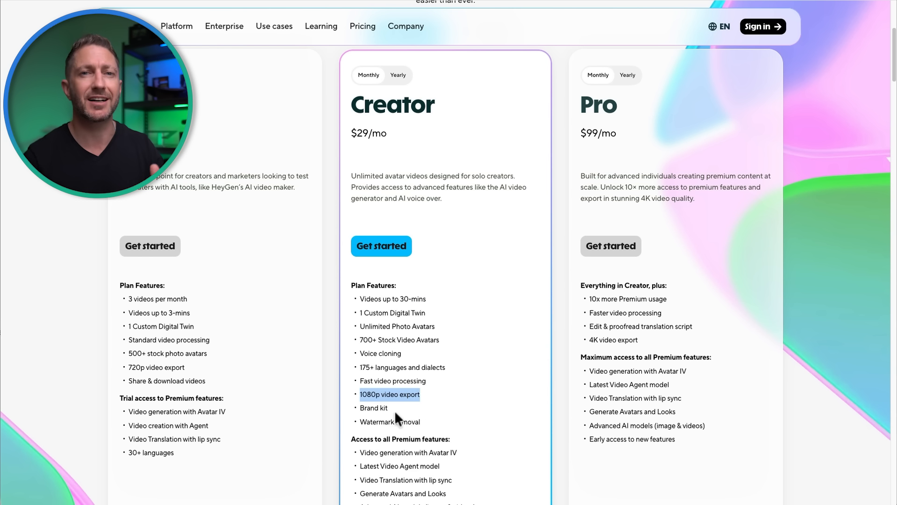
left_click_drag(361, 422, 425, 423)
left_click_drag(360, 453, 466, 454)
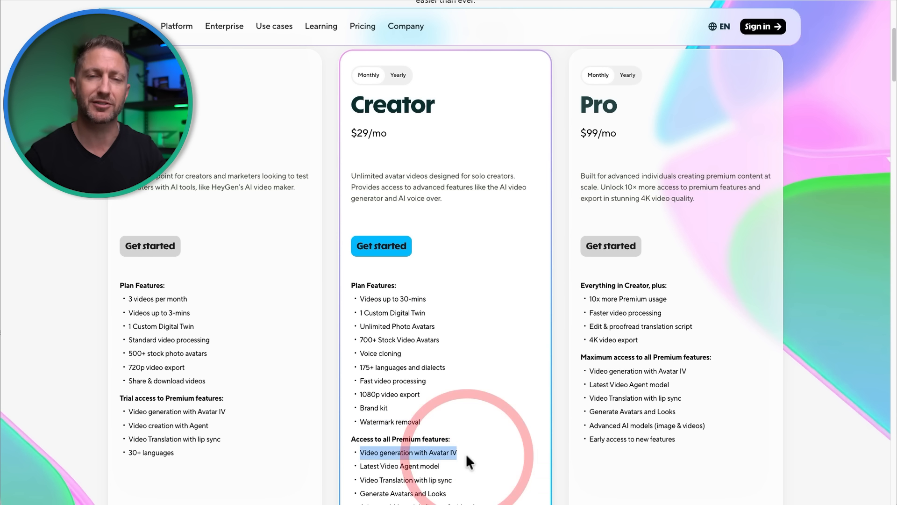